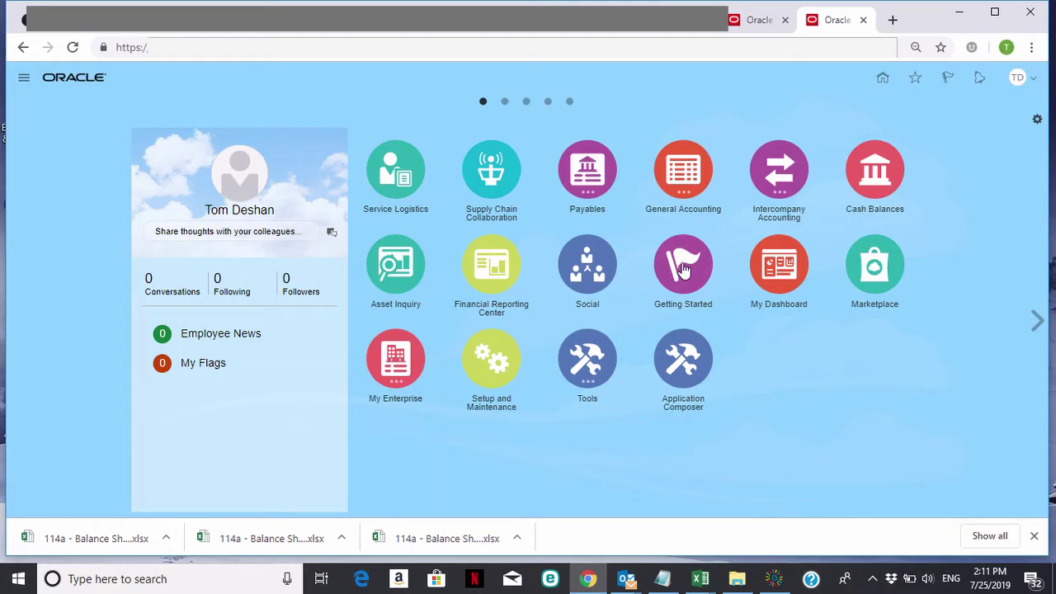
Open the General Accounting Dashboard and review the Account Monitor's balances, including its period comparison and change columns
click(695, 193)
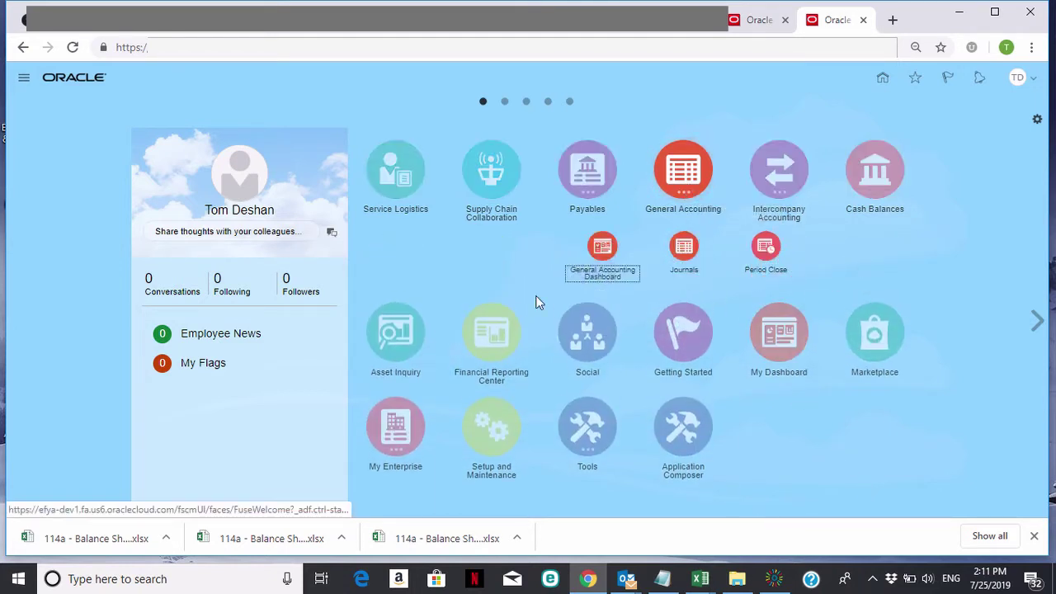
click(602, 257)
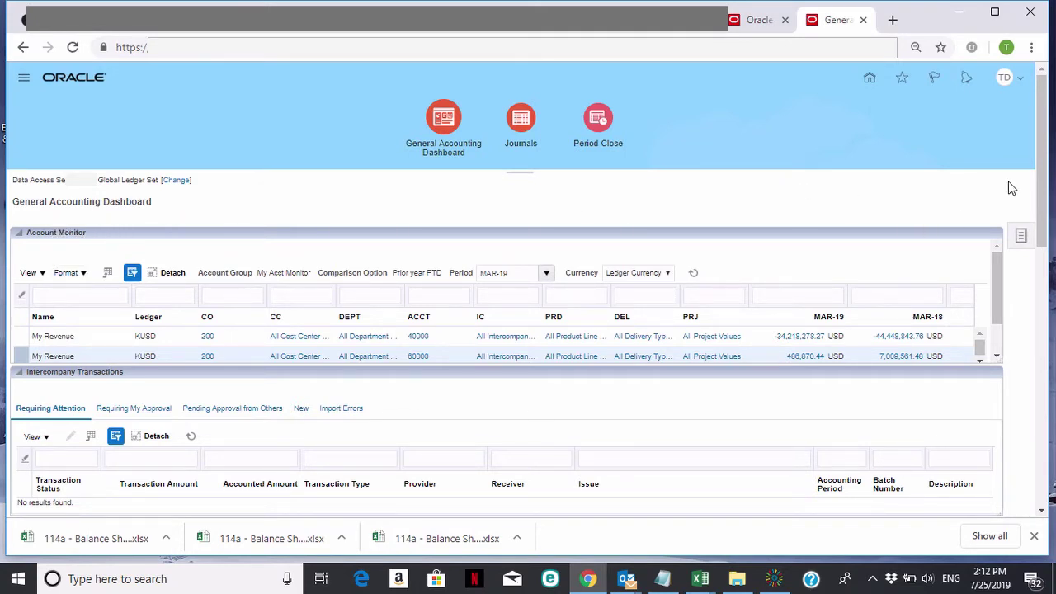
mouse_move(1045, 140)
mouse_down()
mouse_move(1045, 357)
mouse_move(1045, 142)
mouse_up()
mouse_move(1043, 239)
mouse_down()
mouse_move(1040, 387)
mouse_move(1039, 231)
mouse_up()
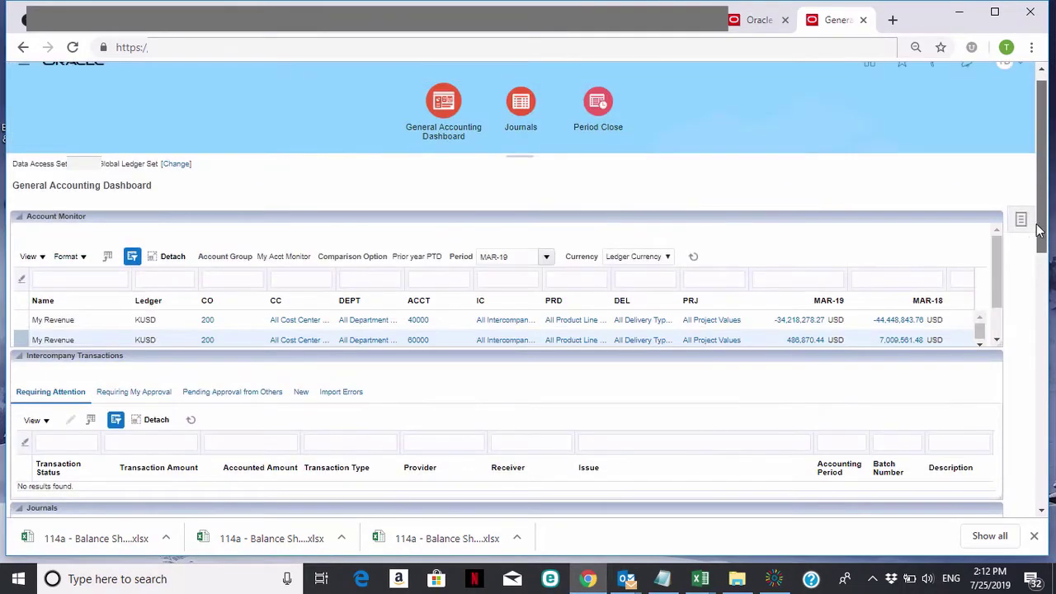
scroll(989, 298, down, 1)
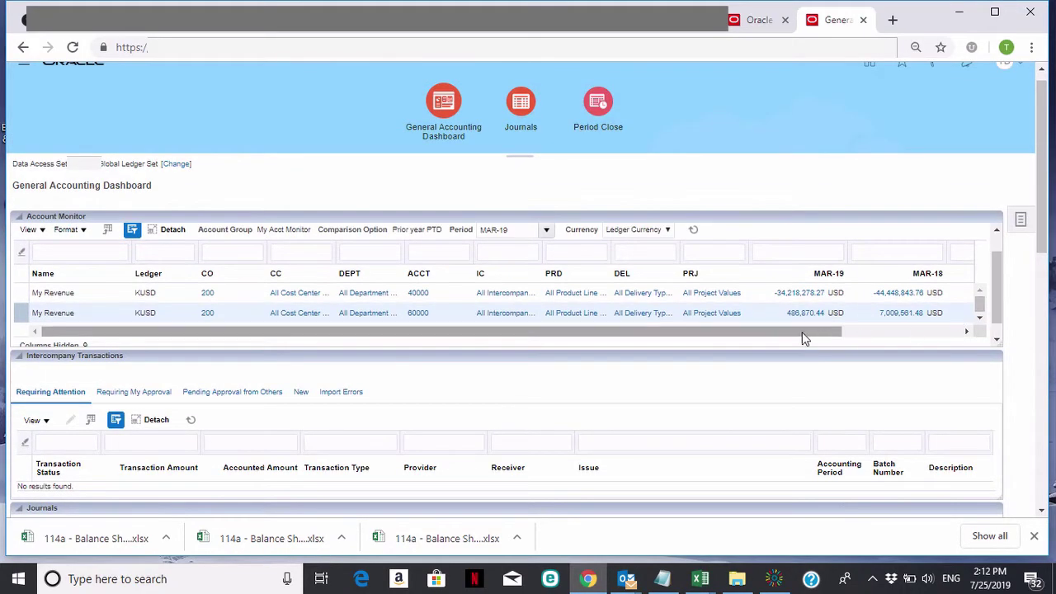
drag(787, 332, 910, 334)
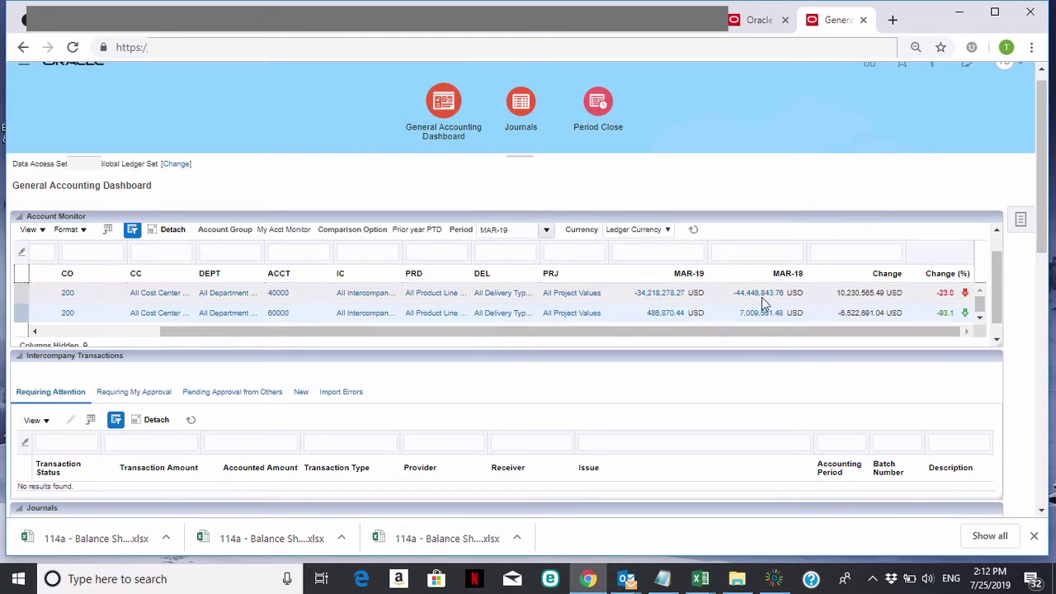
drag(826, 334, 648, 334)
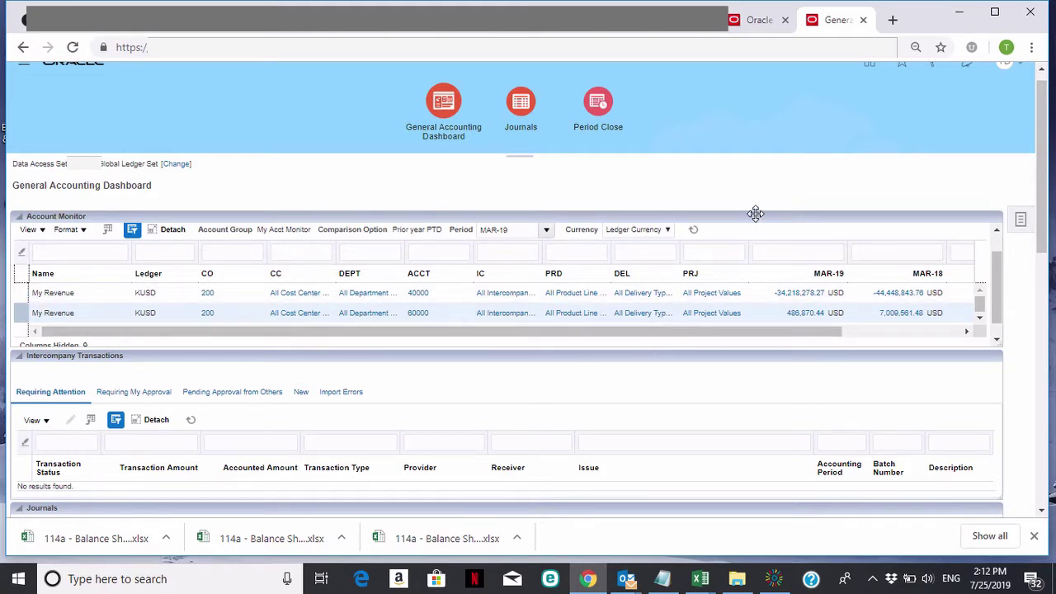
Start a new account group from the Account Monitor and enter My Revenues as its name and description
click(35, 230)
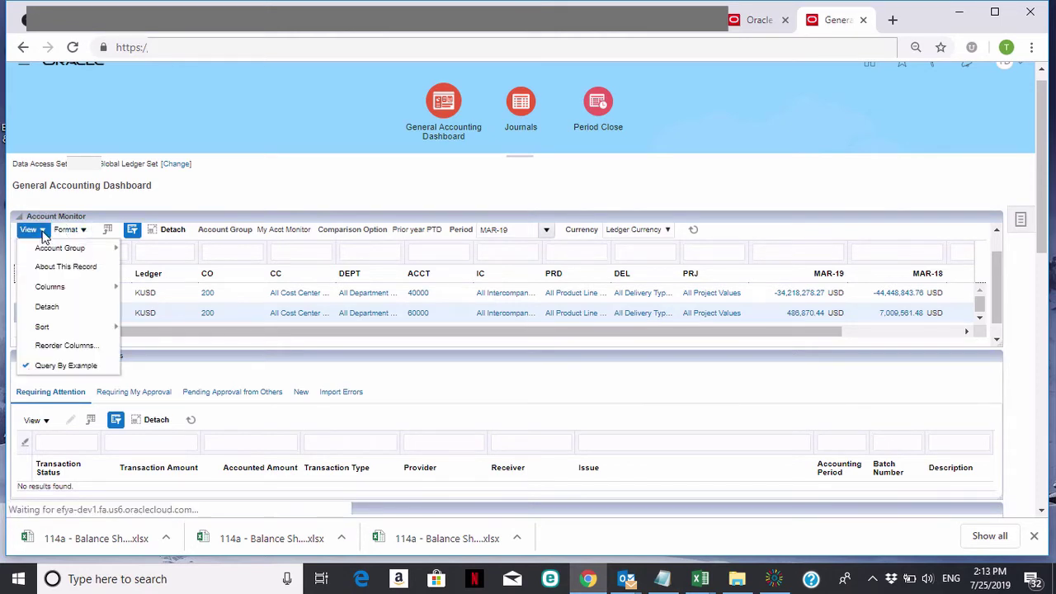
mouse_move(56, 255)
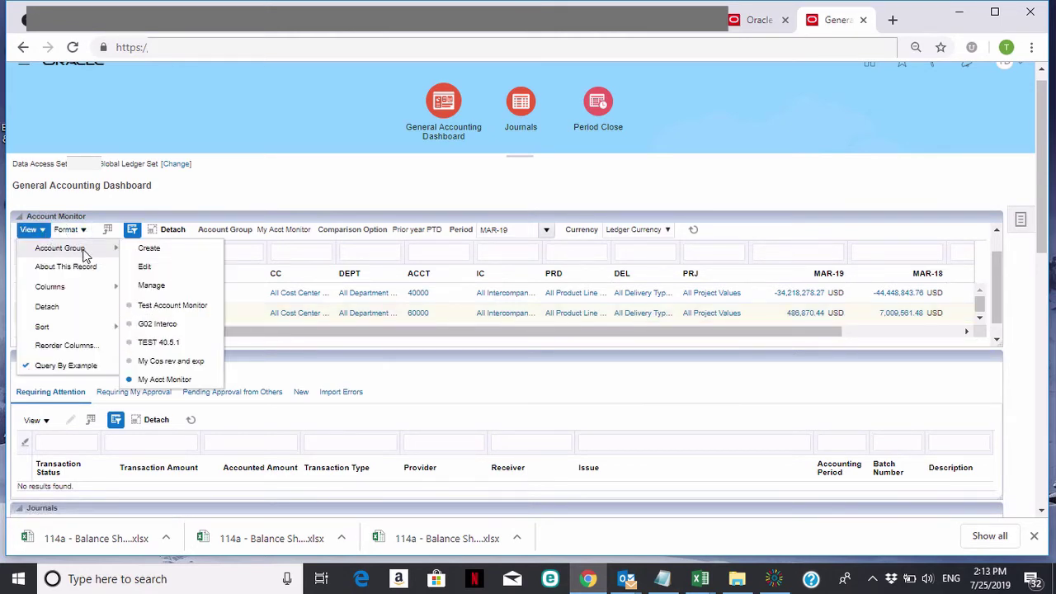
click(149, 250)
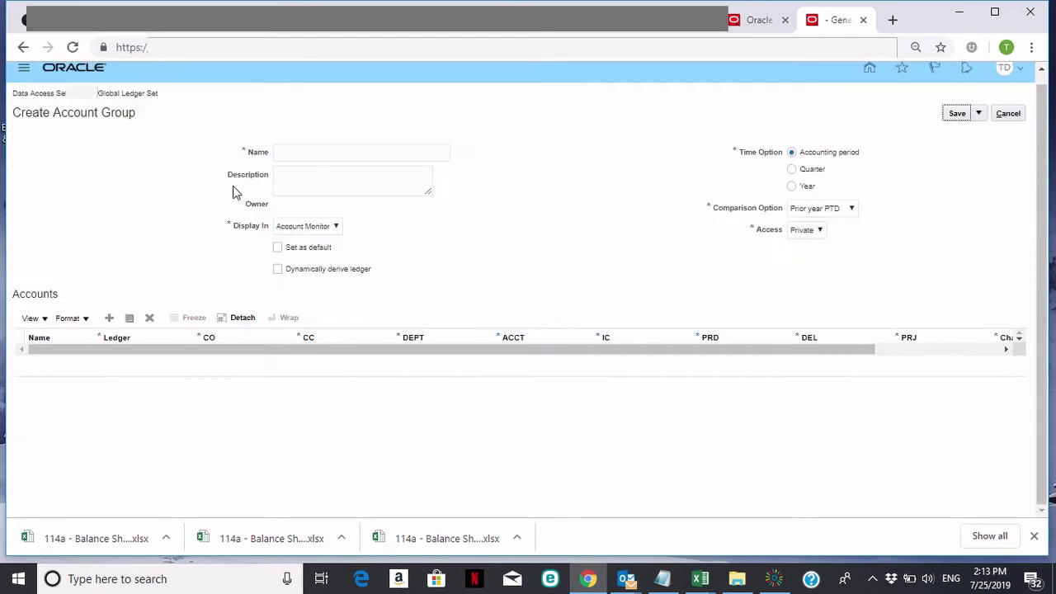
click(299, 160)
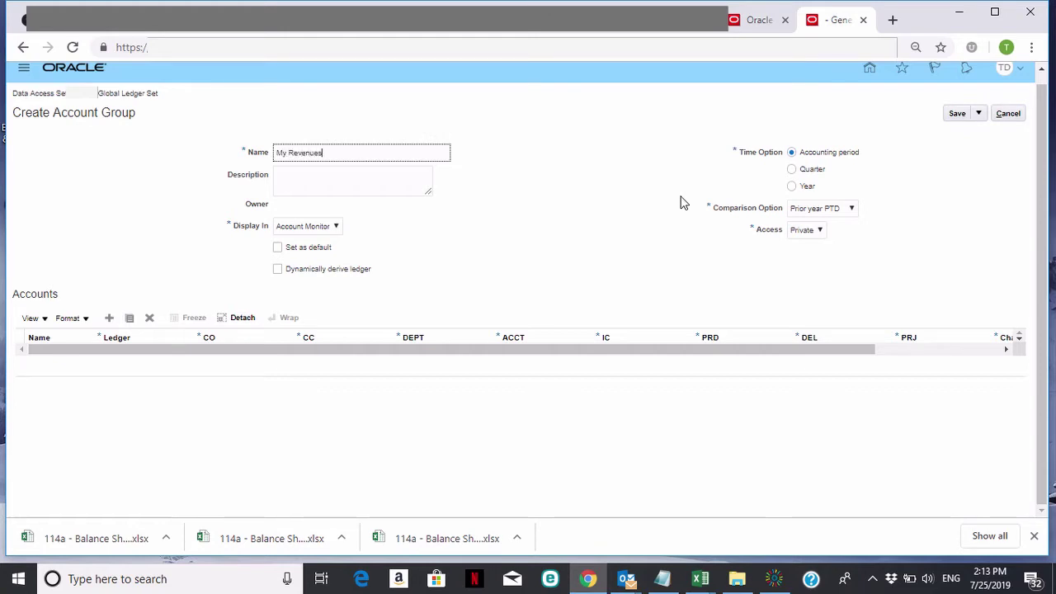
drag(350, 155, 268, 158)
key(ctrl+c)
click(354, 188)
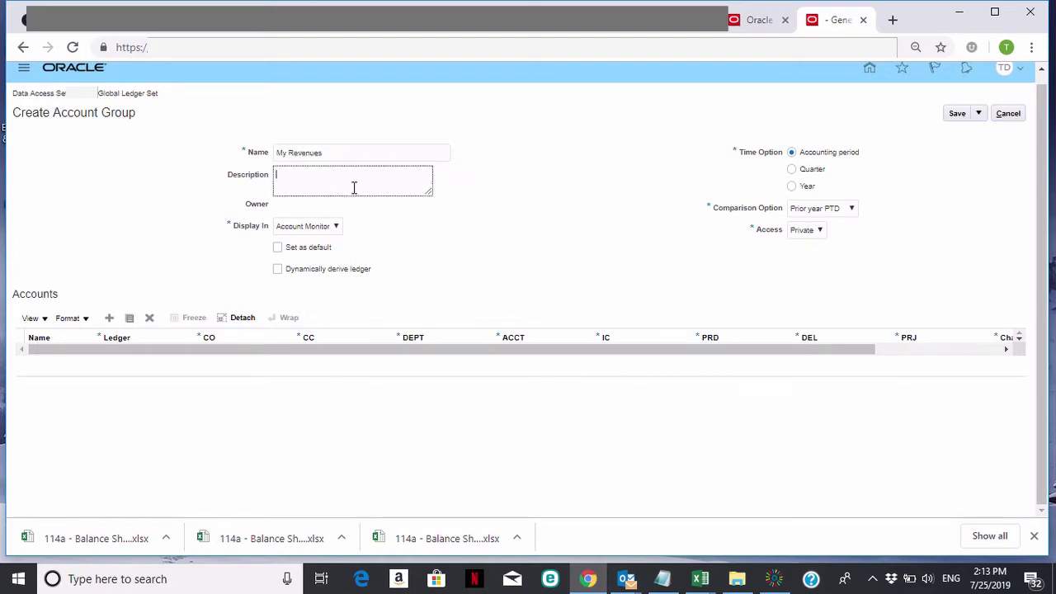
key(ctrl+v)
Set the account group as default and choose Prior year PTD as the comparison option
click(277, 246)
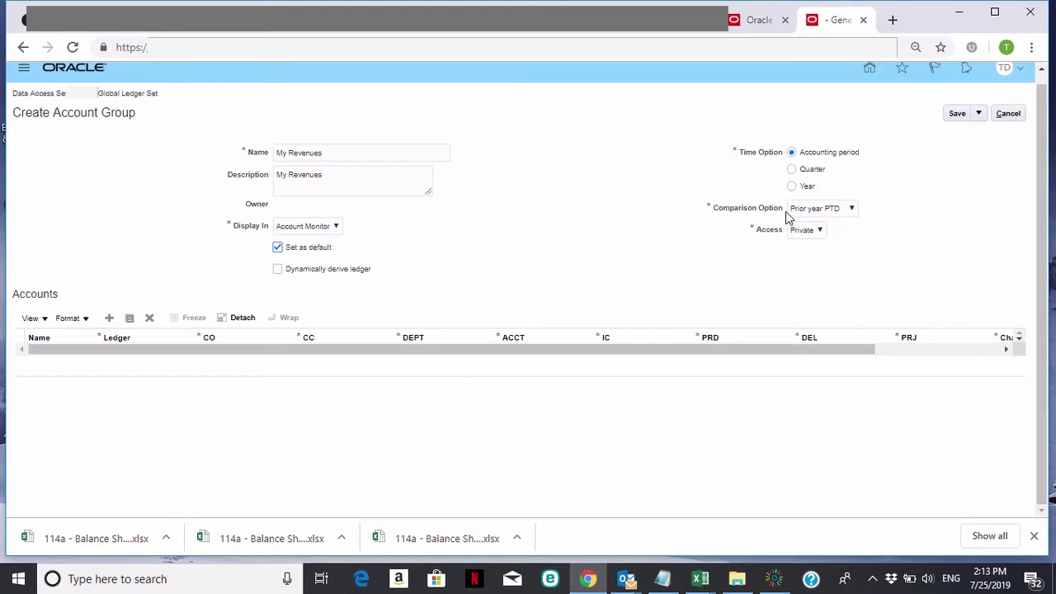
click(852, 210)
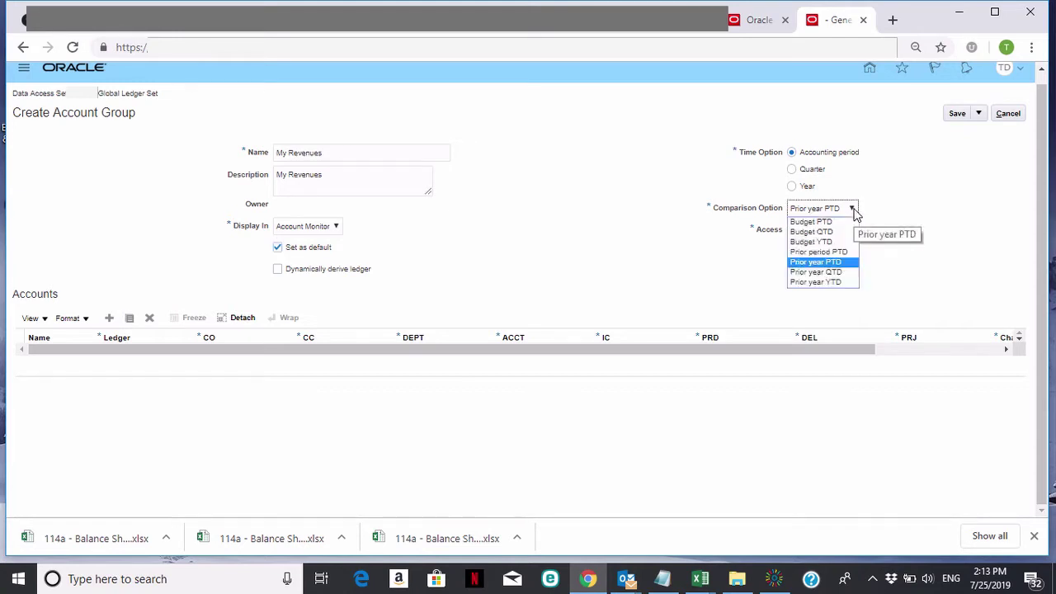
click(834, 263)
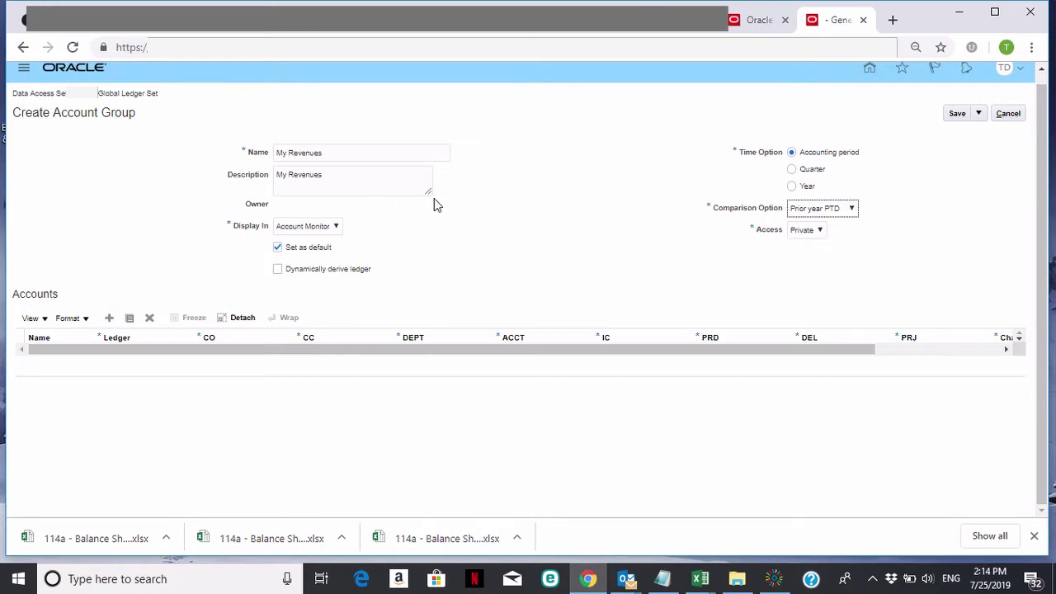
Add an account row named Revenues to the group and assign it the KUSD ledger by searching for it
click(110, 321)
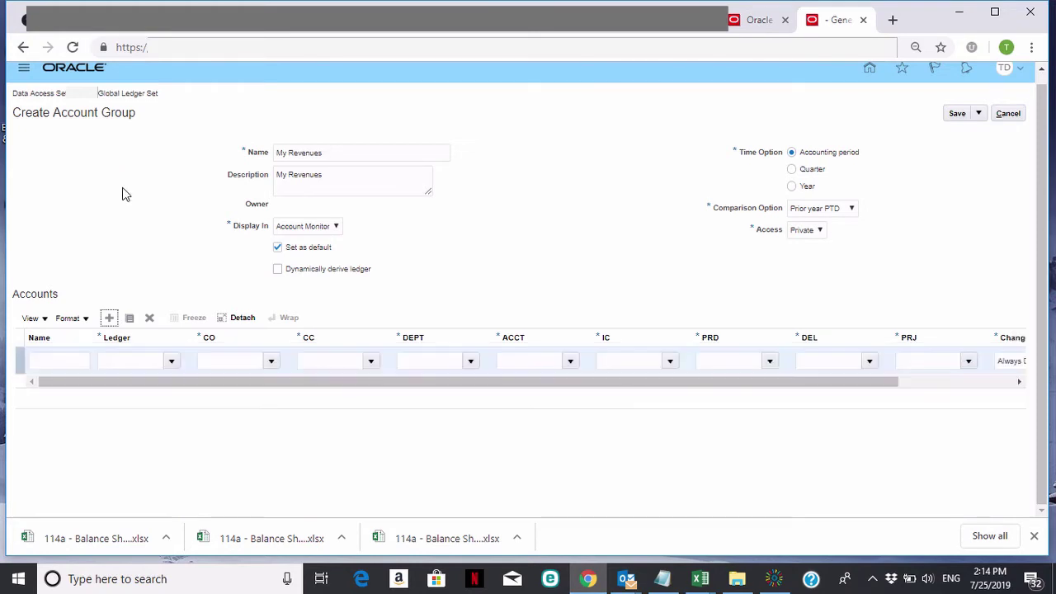
click(49, 359)
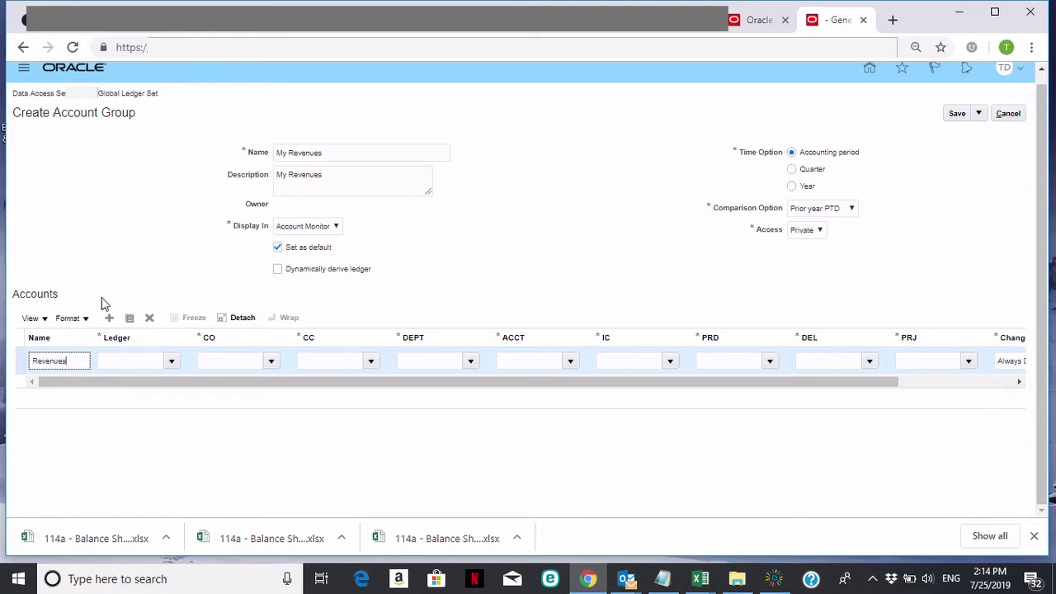
click(171, 362)
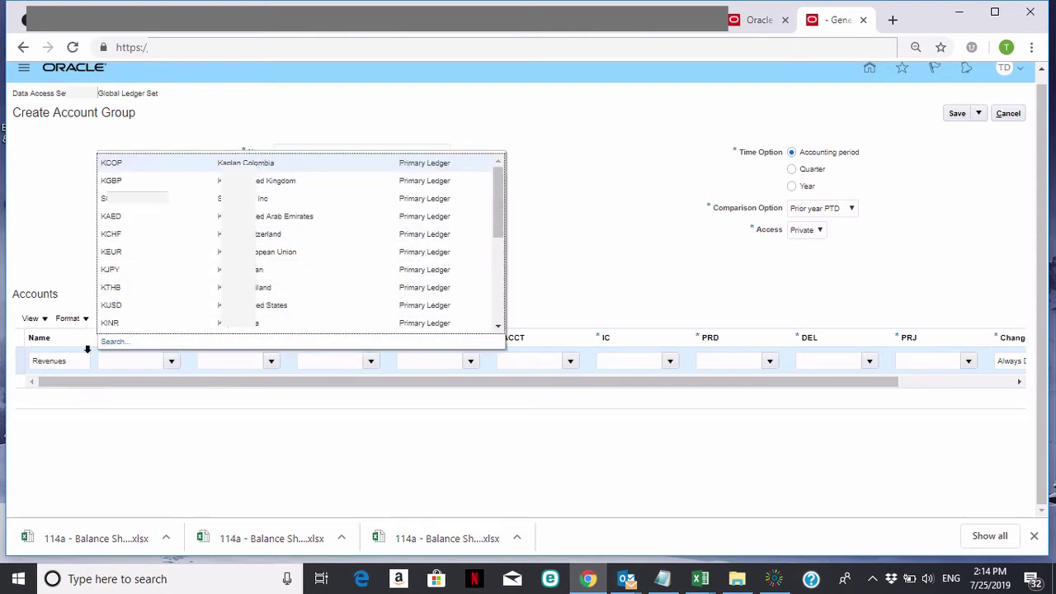
click(112, 342)
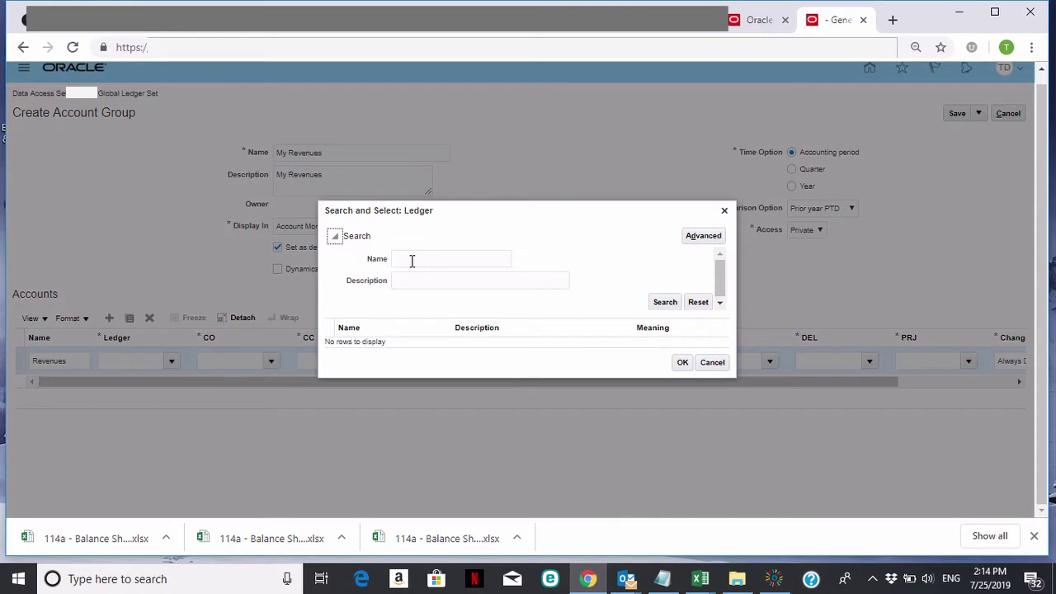
click(412, 259)
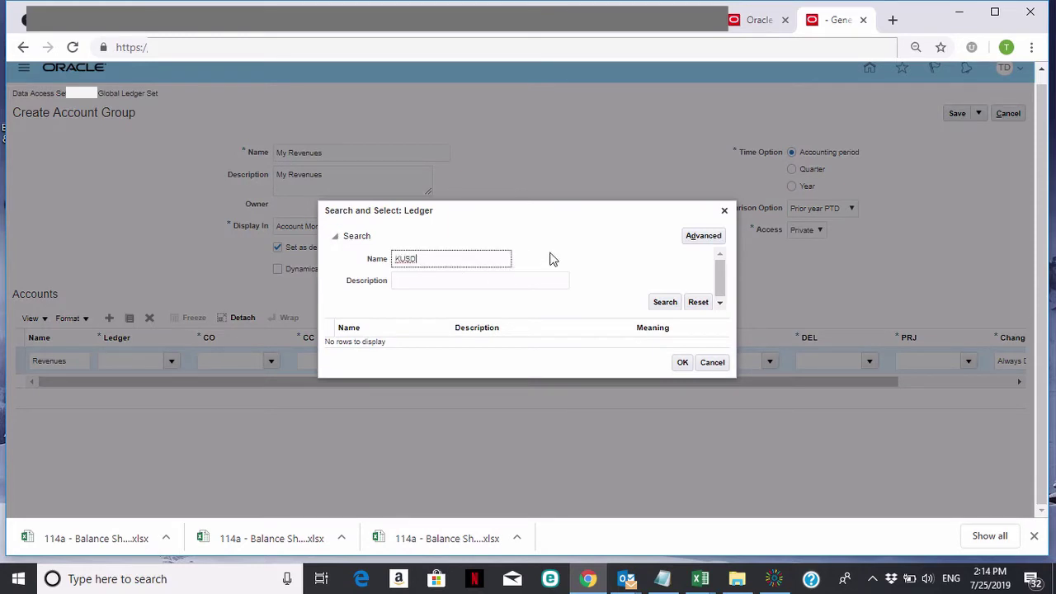
click(665, 302)
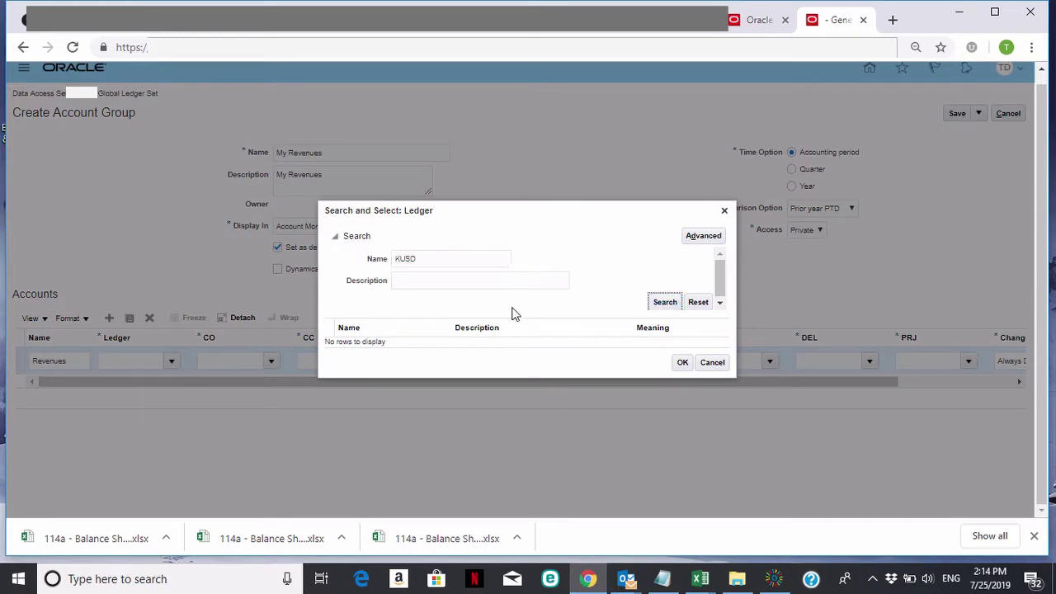
click(367, 344)
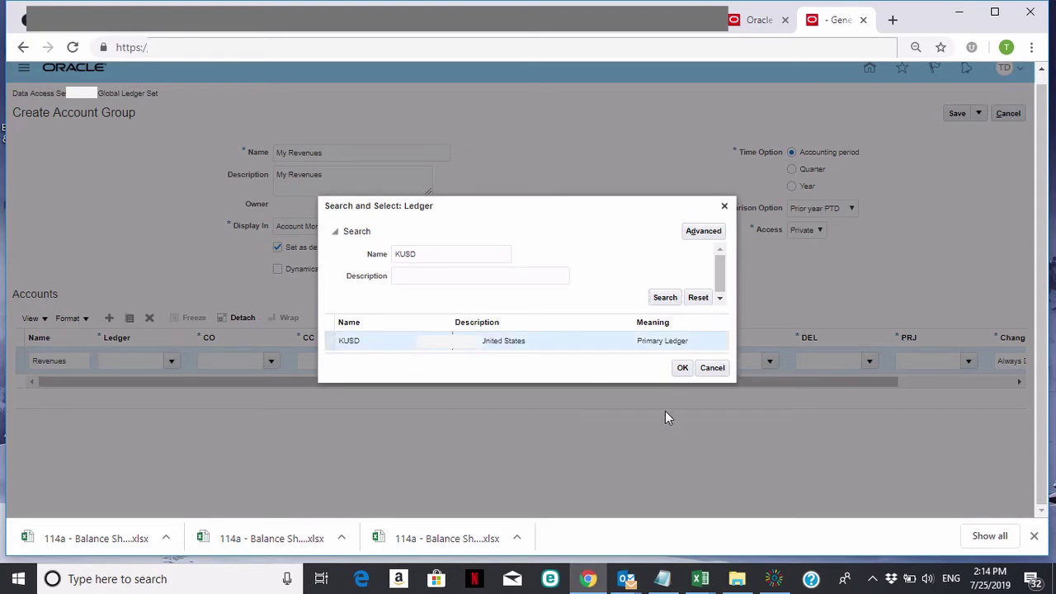
click(682, 368)
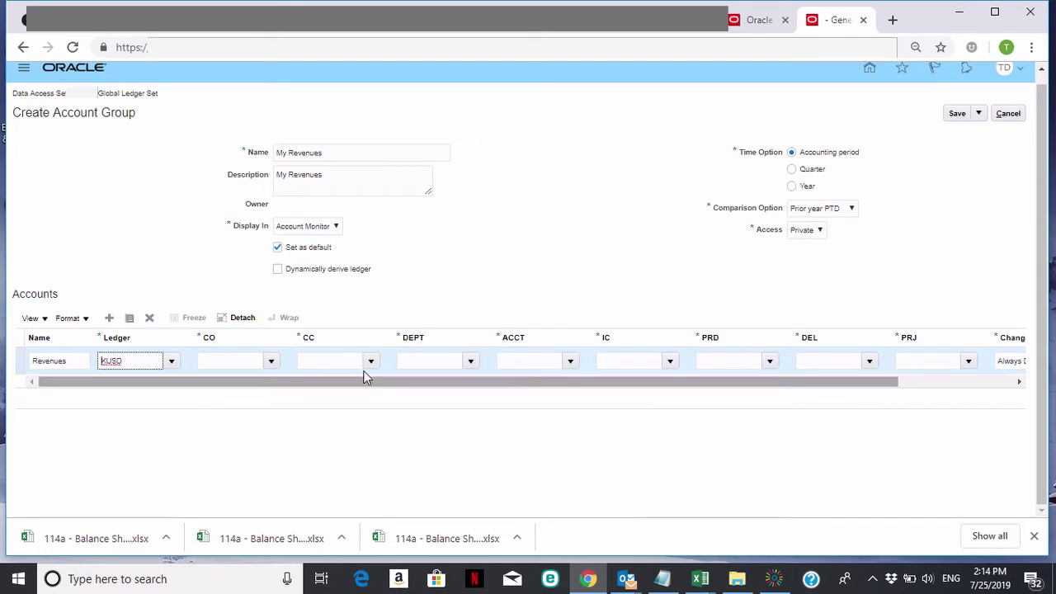
Try to set the Revenues row's company (CO) by searching for 400
click(271, 361)
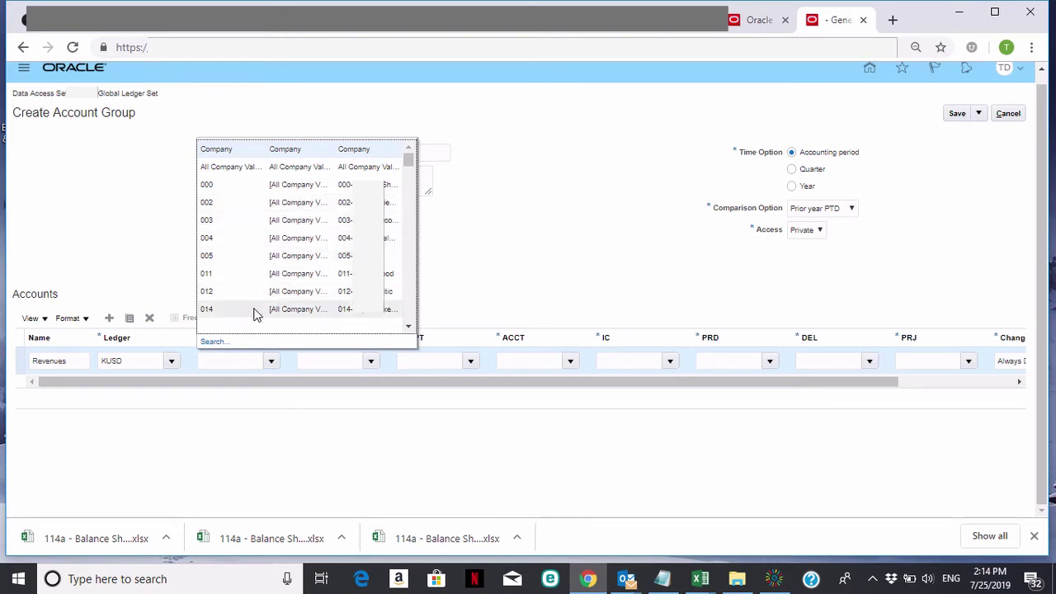
click(213, 342)
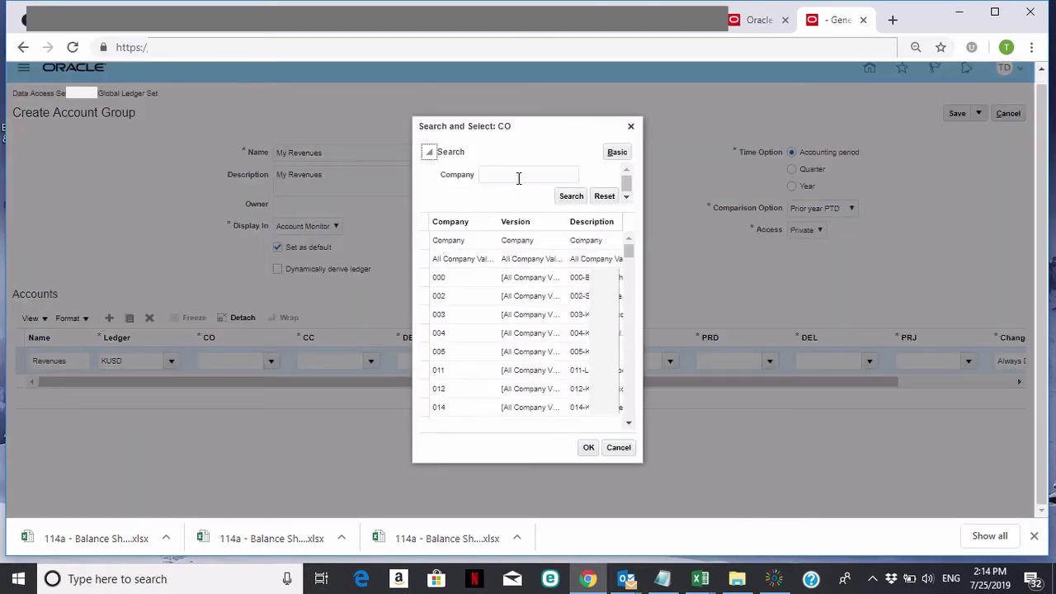
click(523, 174)
click(571, 197)
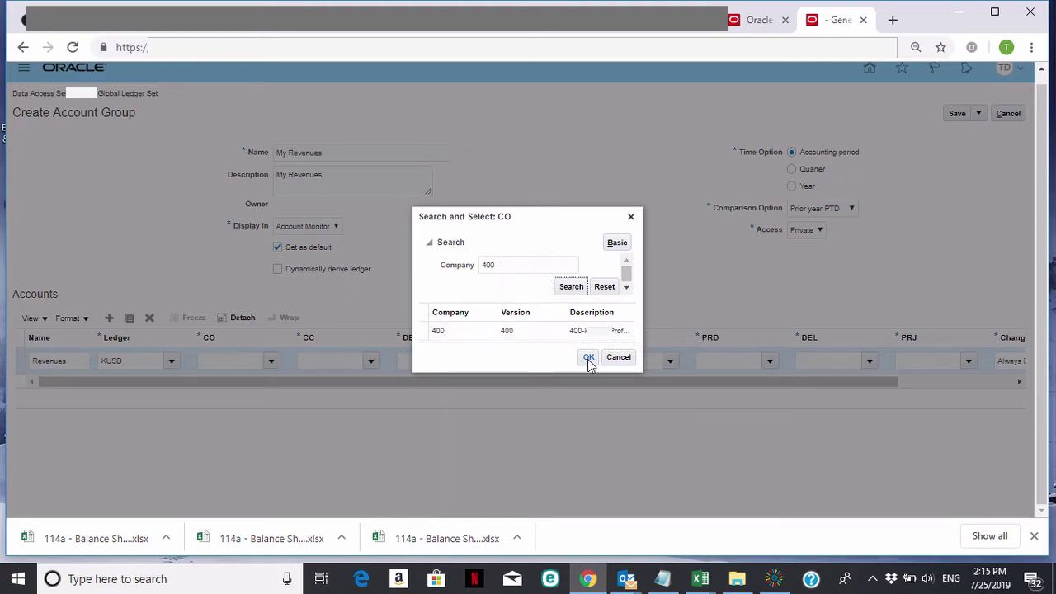
click(588, 359)
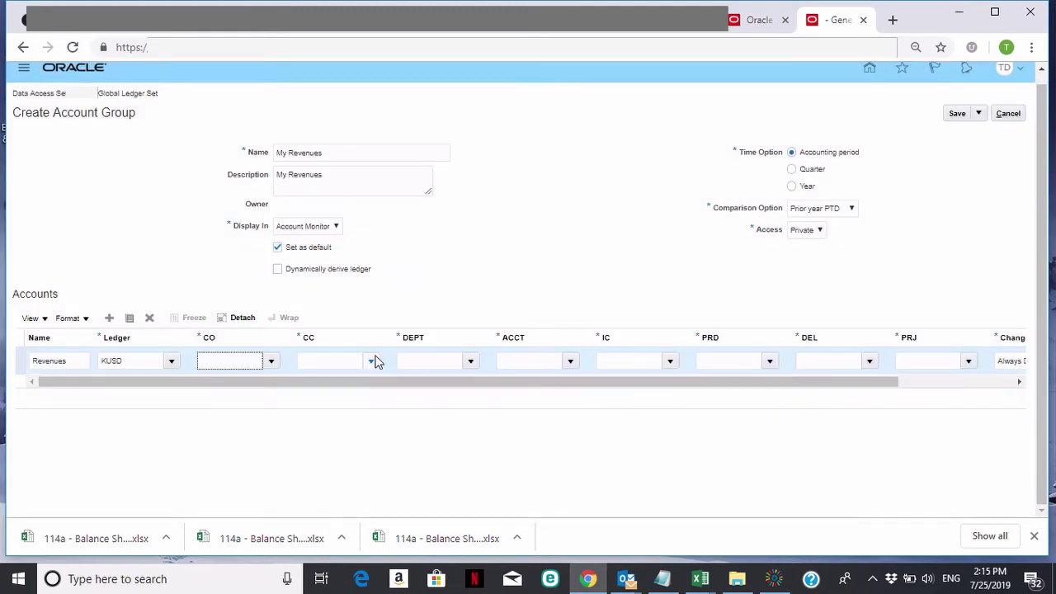
click(329, 361)
click(244, 357)
Search for company 400, select the matching result and apply it to the Revenues row's CO segment
click(271, 361)
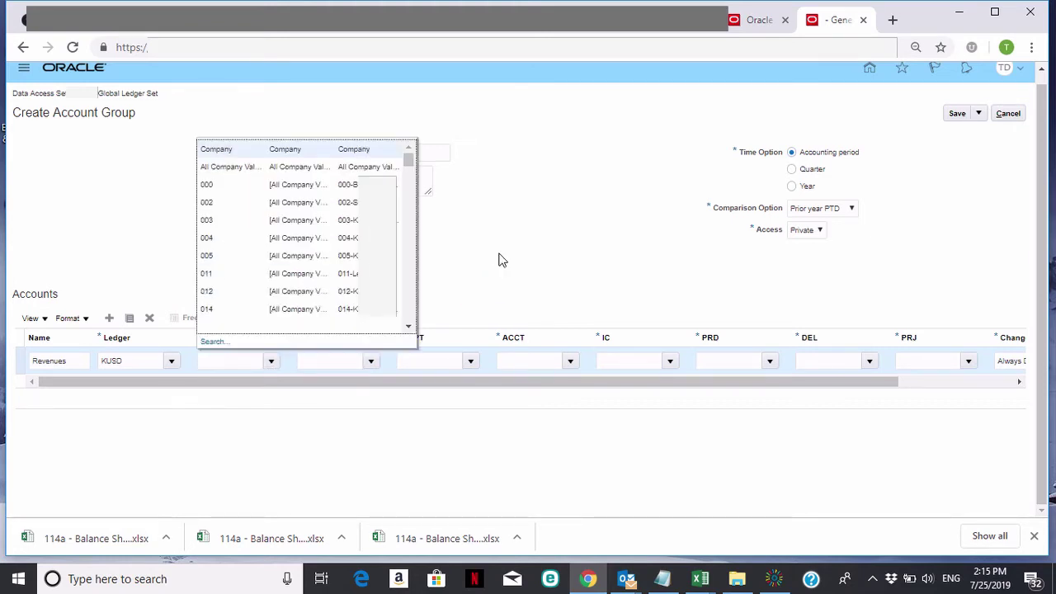
click(210, 342)
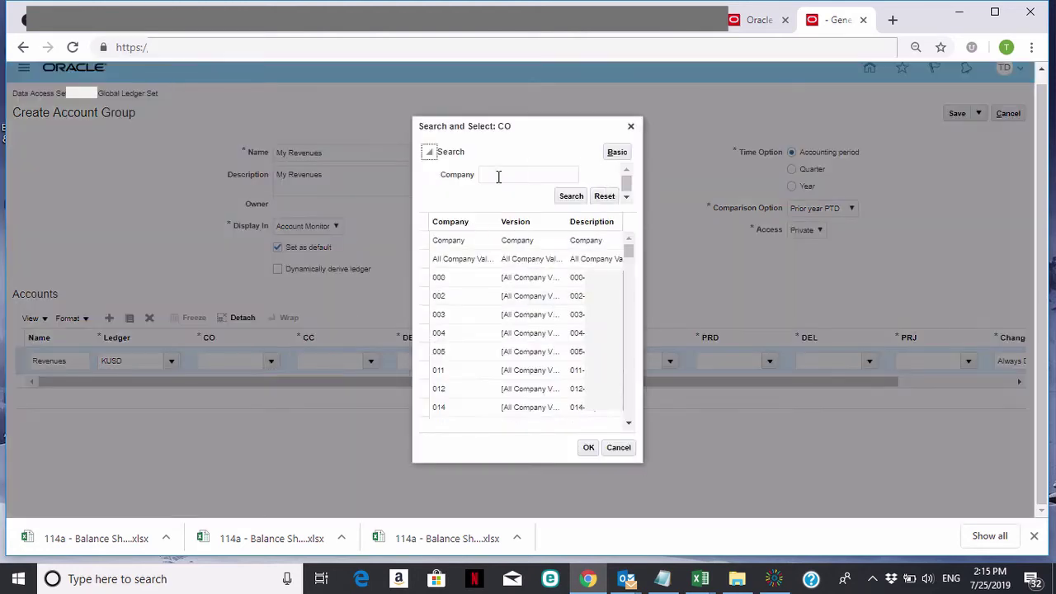
click(504, 174)
click(570, 196)
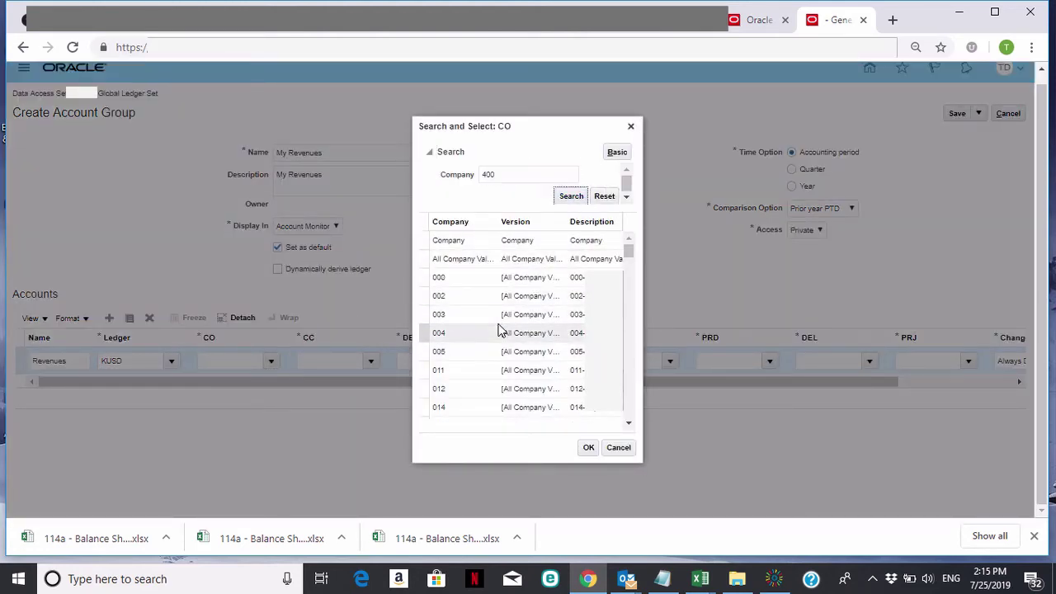
click(474, 338)
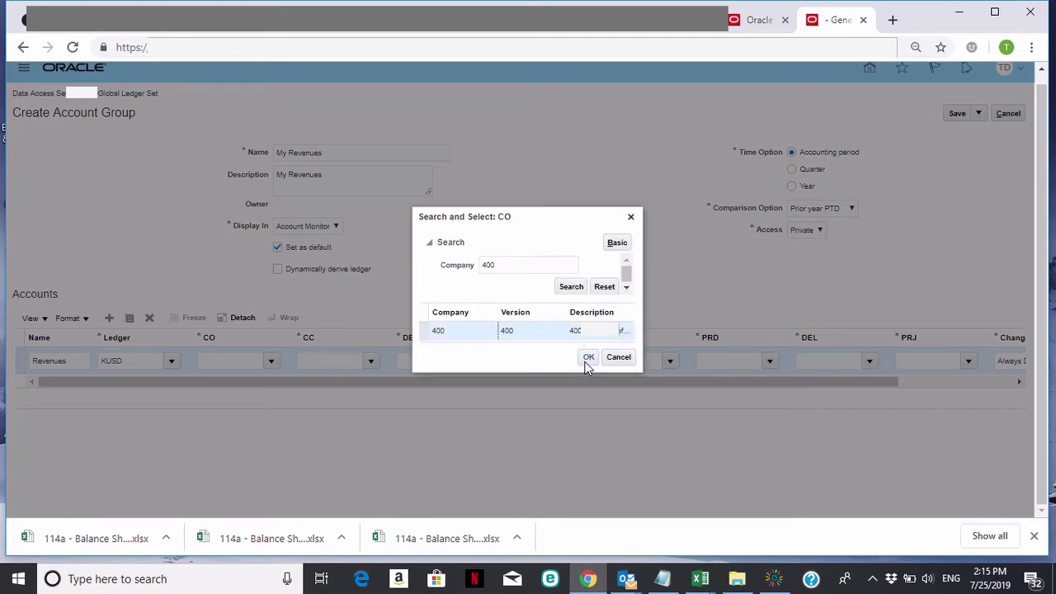
click(587, 360)
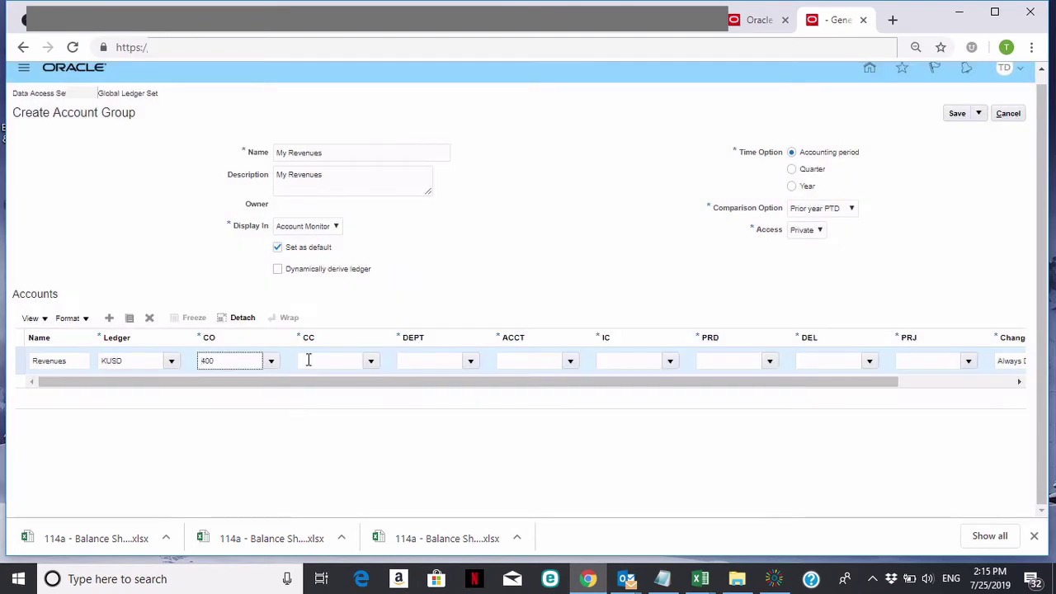
Set the Revenues row's cost center to All Cost Center Values and its department to All Department Values
click(307, 361)
click(370, 361)
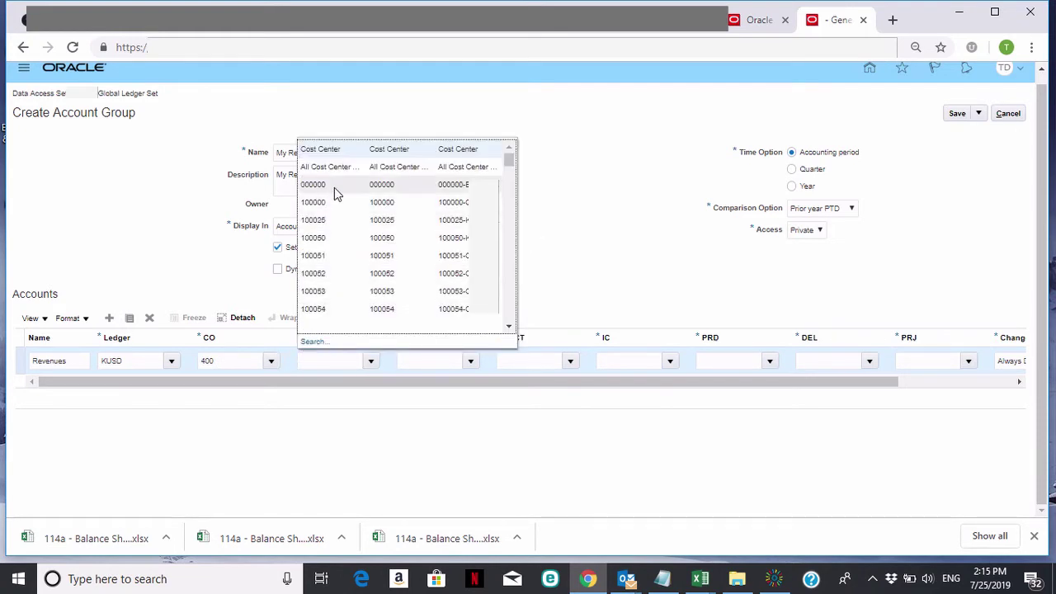
click(337, 168)
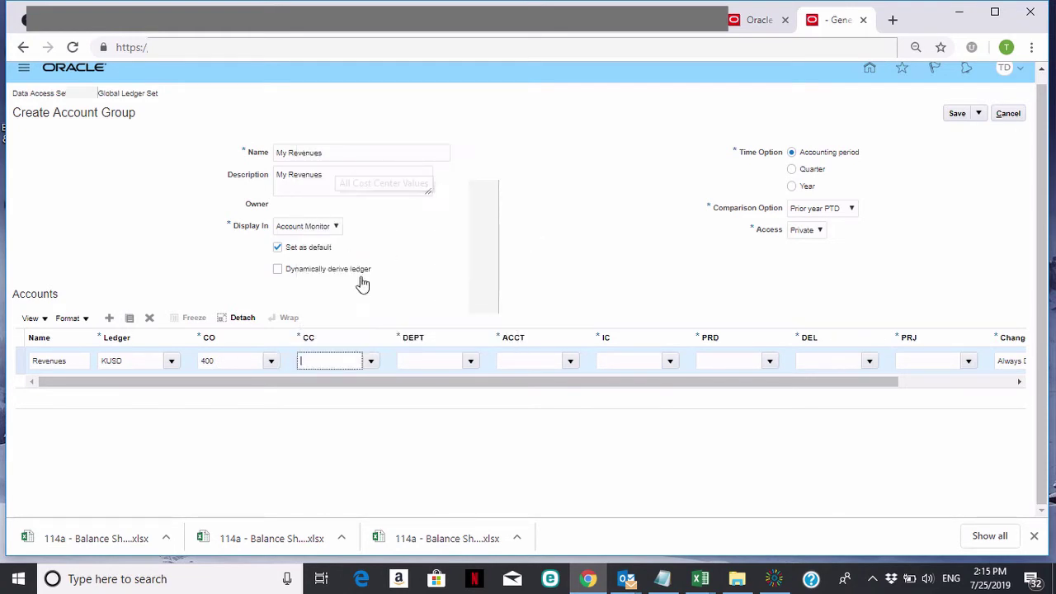
click(469, 362)
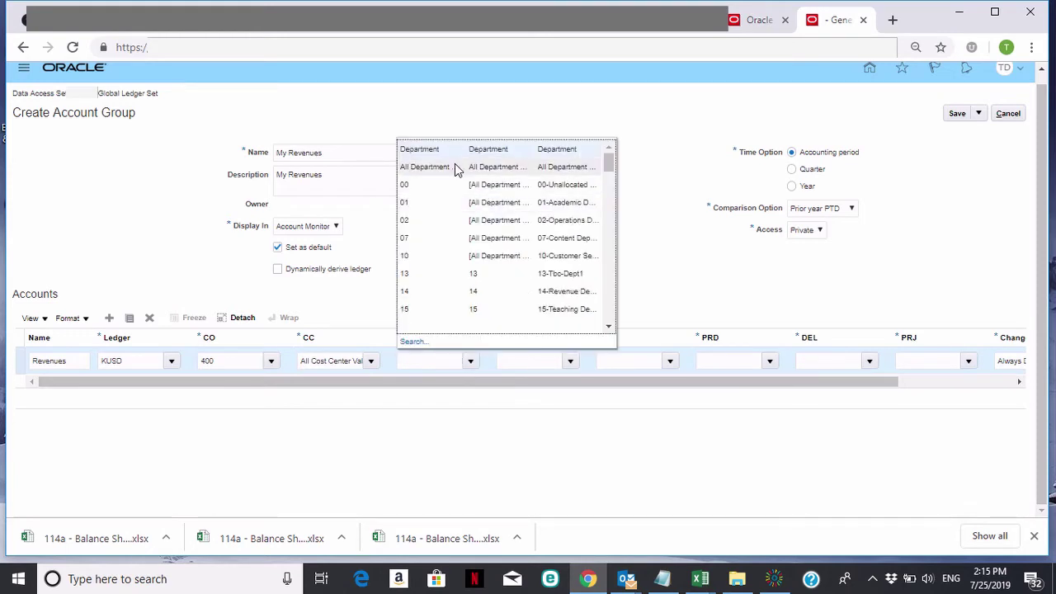
click(454, 168)
Search the account values for 40000 and apply the matching account to the Revenues row's ACCT segment
click(529, 361)
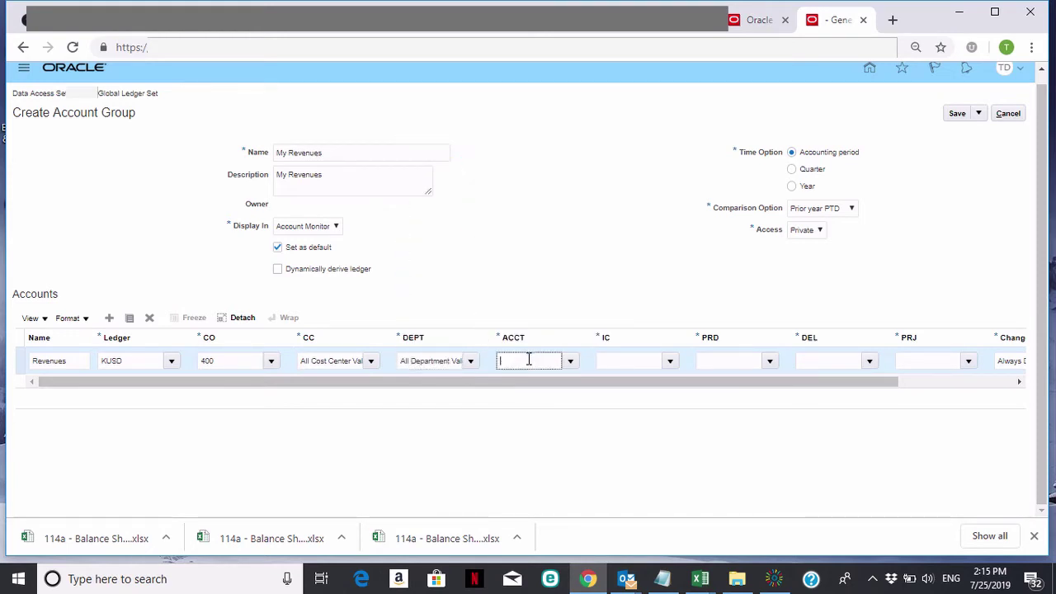
click(569, 361)
click(512, 341)
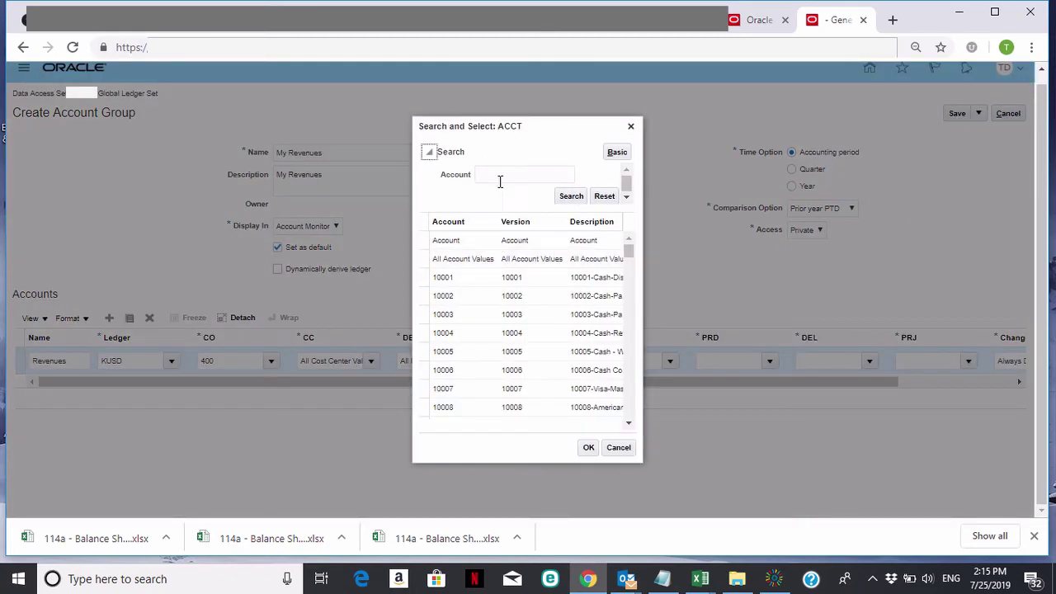
click(507, 173)
click(571, 195)
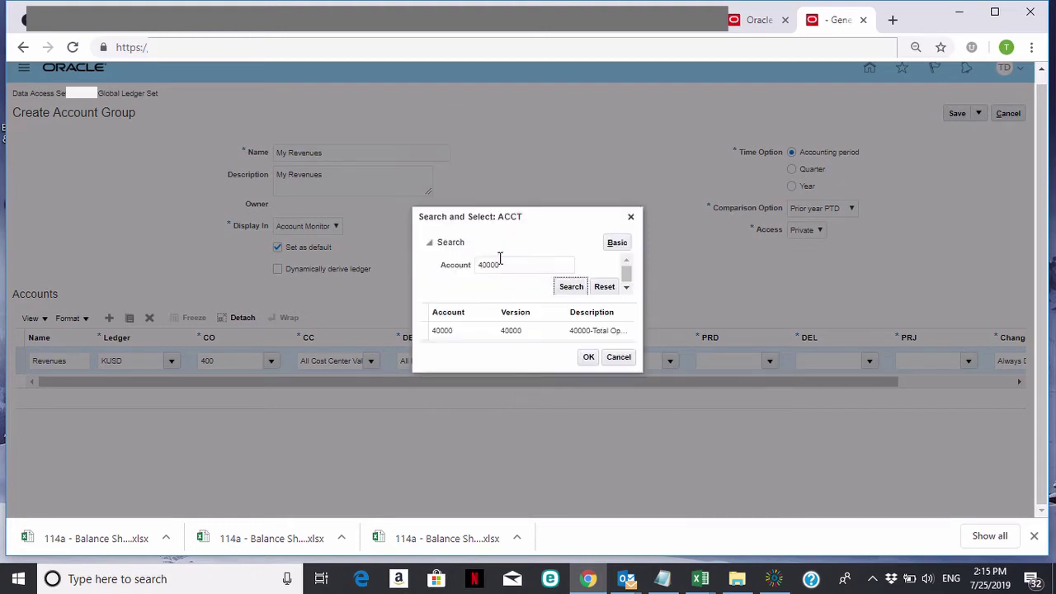
click(462, 332)
click(588, 359)
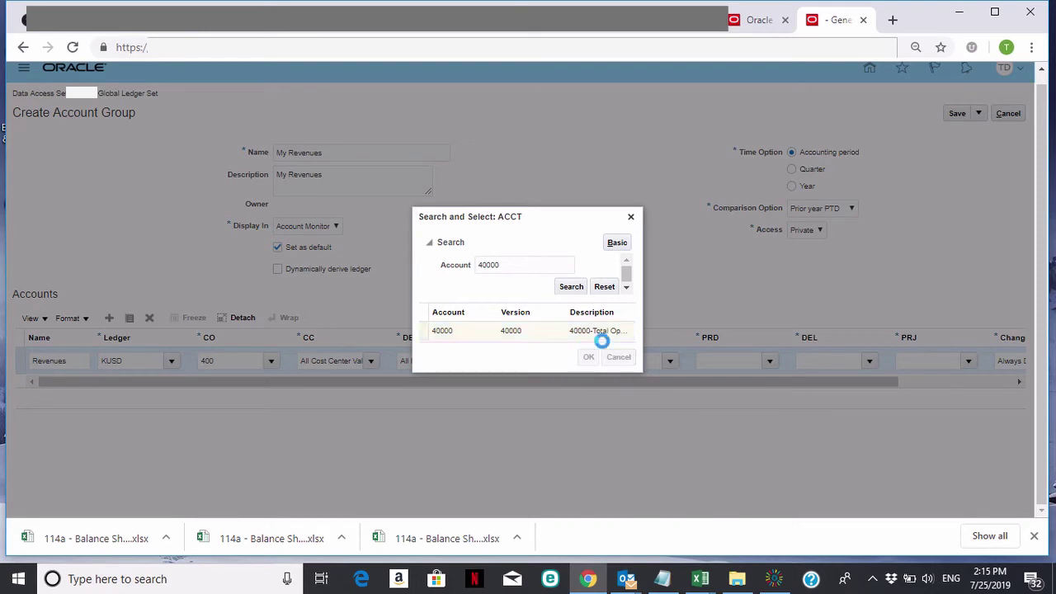
Set the Revenues row's intercompany segment to All Intercompany Values and its product line segment to All Product Line Values
click(669, 361)
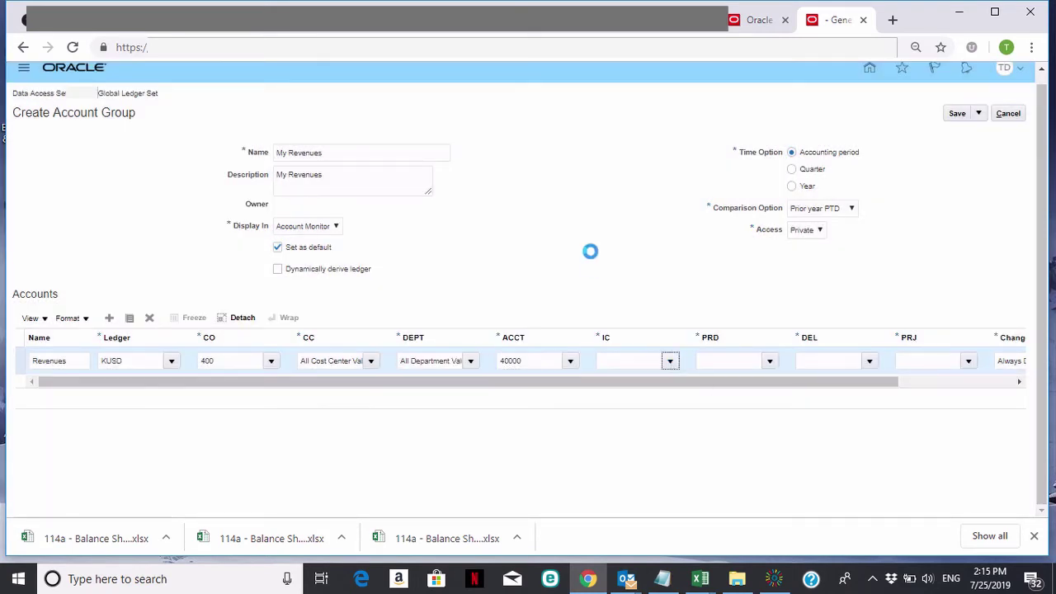
click(635, 167)
click(769, 361)
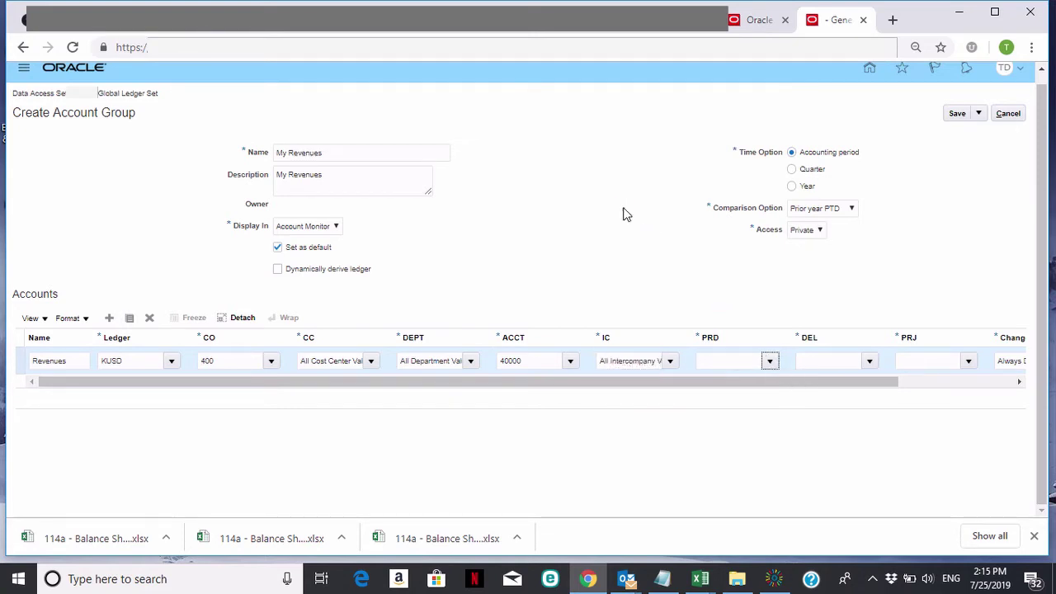
click(708, 167)
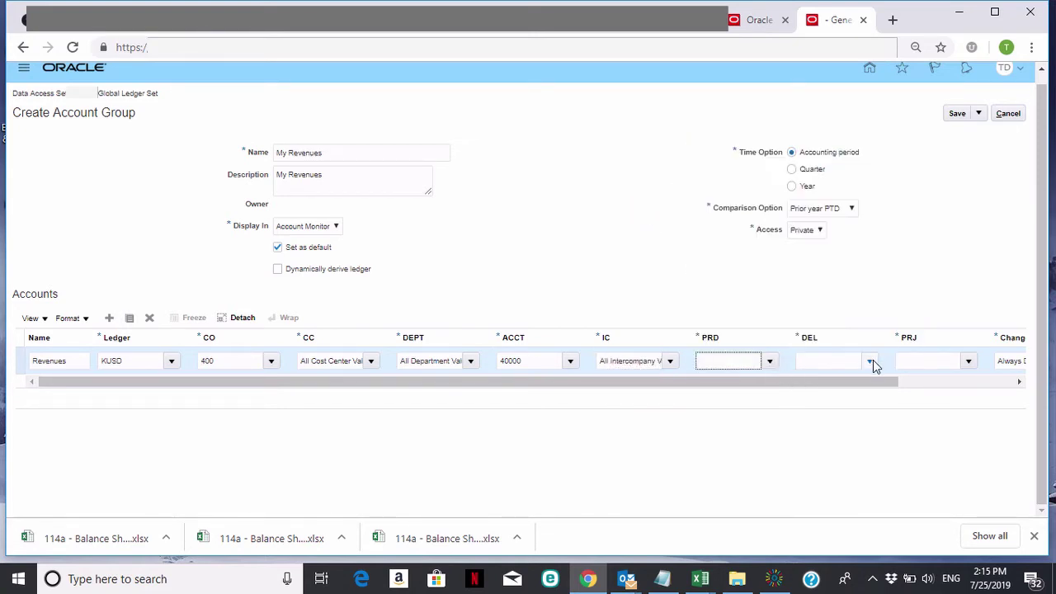
Set the Revenues row's delivery type to All Delivery Type Values and its project to All Project Values
click(870, 361)
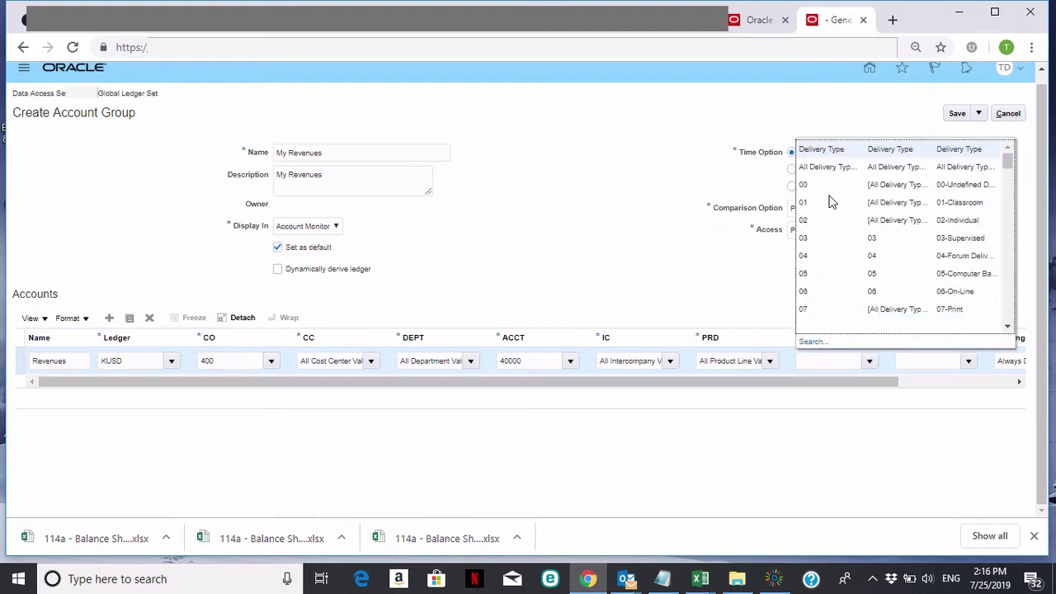
click(838, 168)
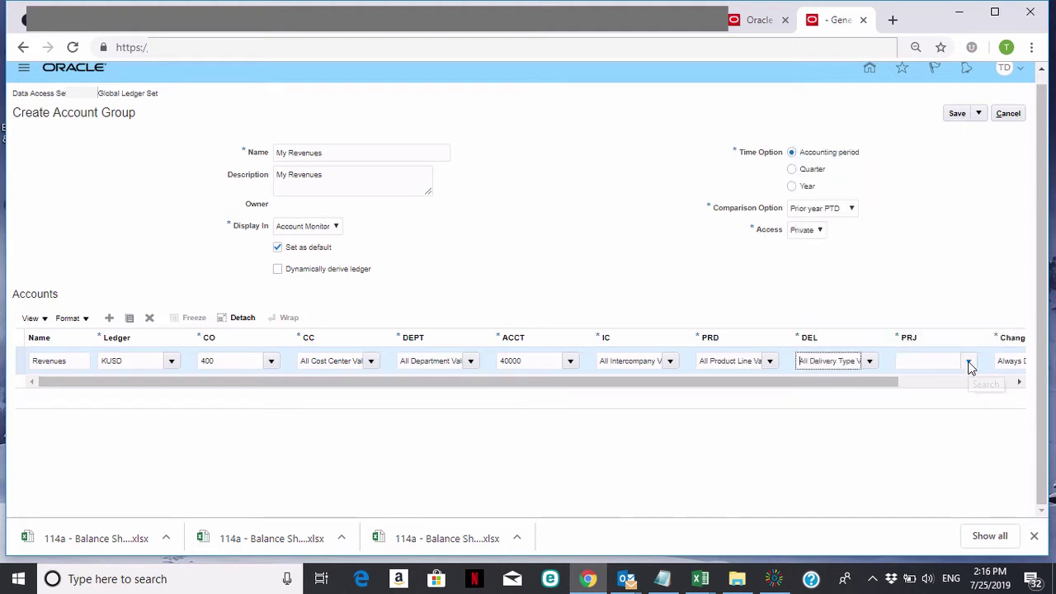
click(968, 361)
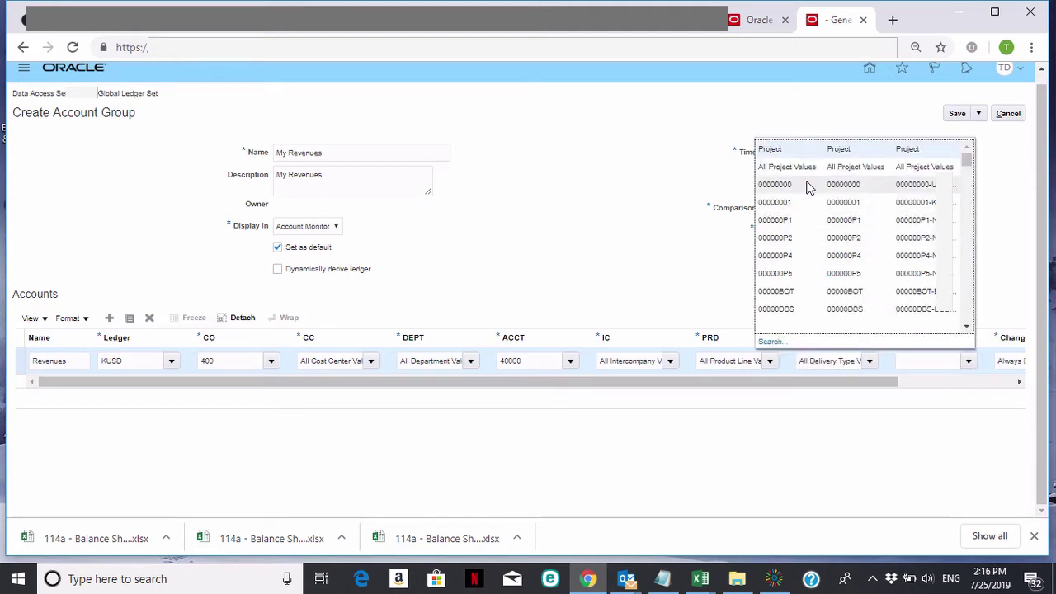
click(806, 169)
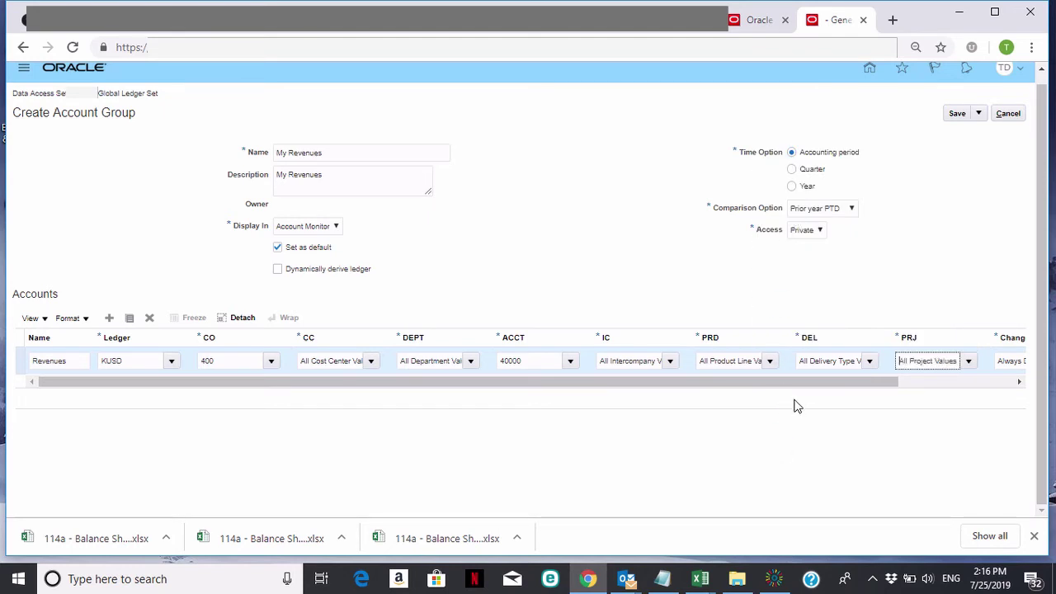
Duplicate the completed Revenues account row and rename the copy Direct Costs
drag(794, 385, 915, 389)
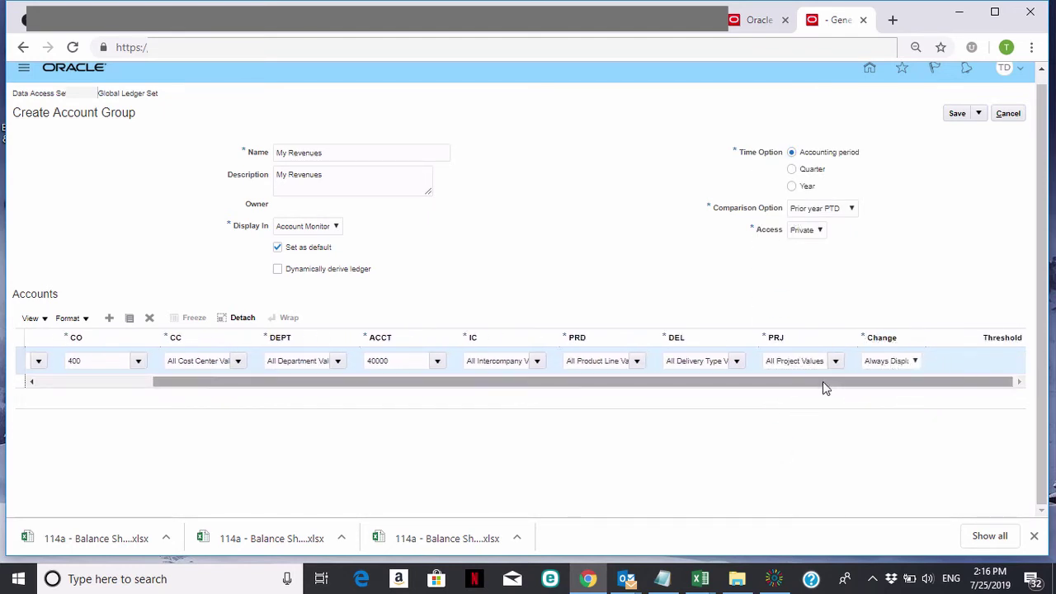
drag(822, 382, 659, 377)
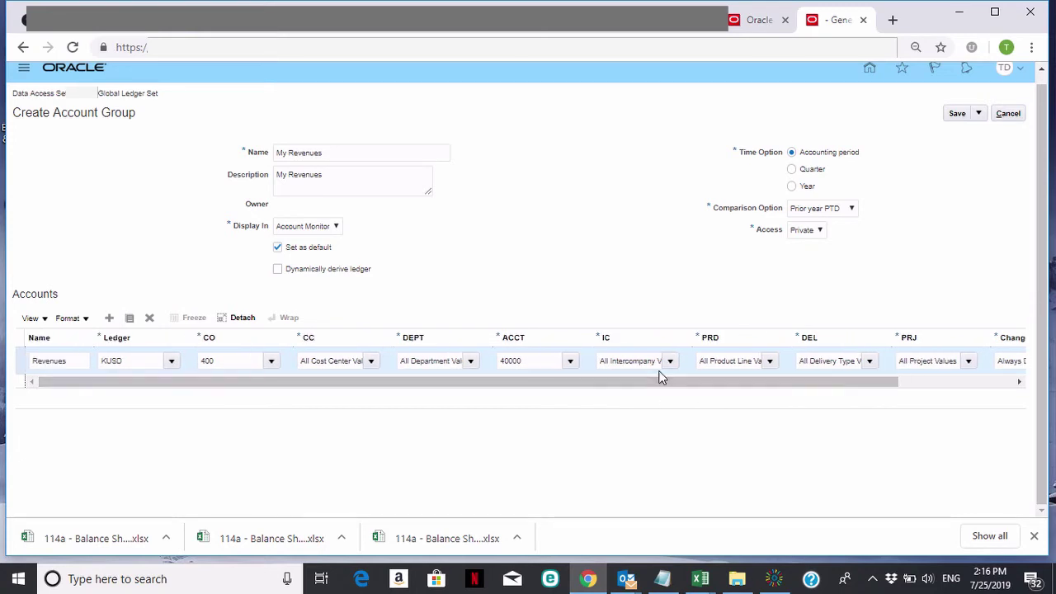
click(76, 363)
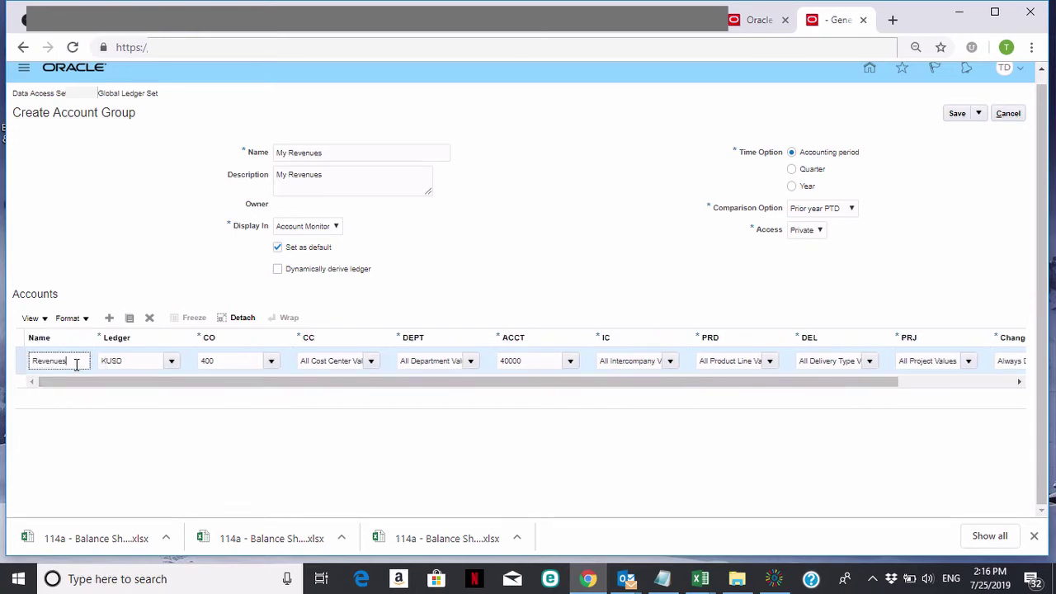
click(129, 321)
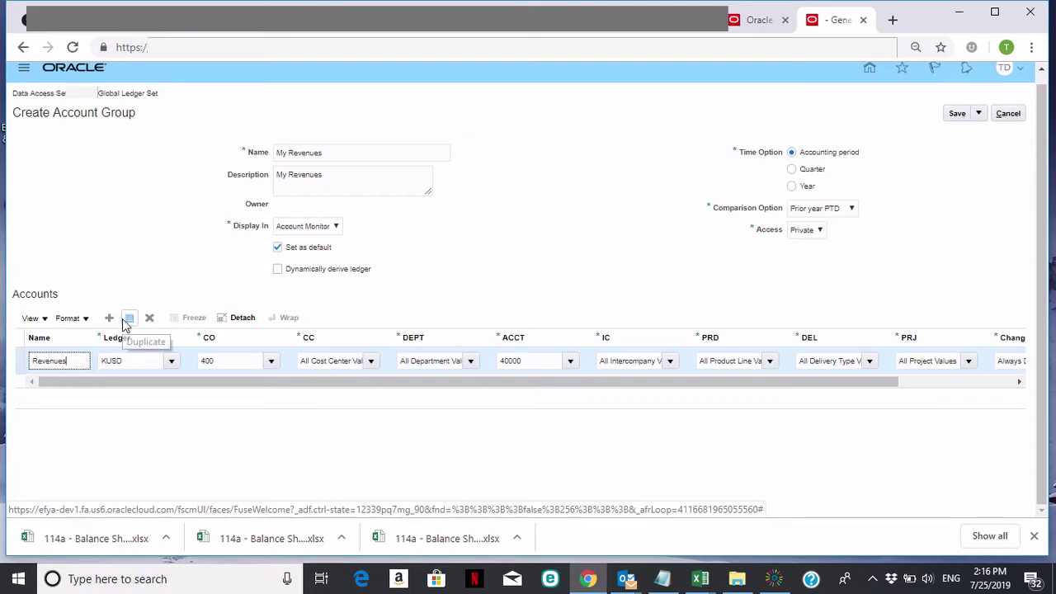
click(130, 320)
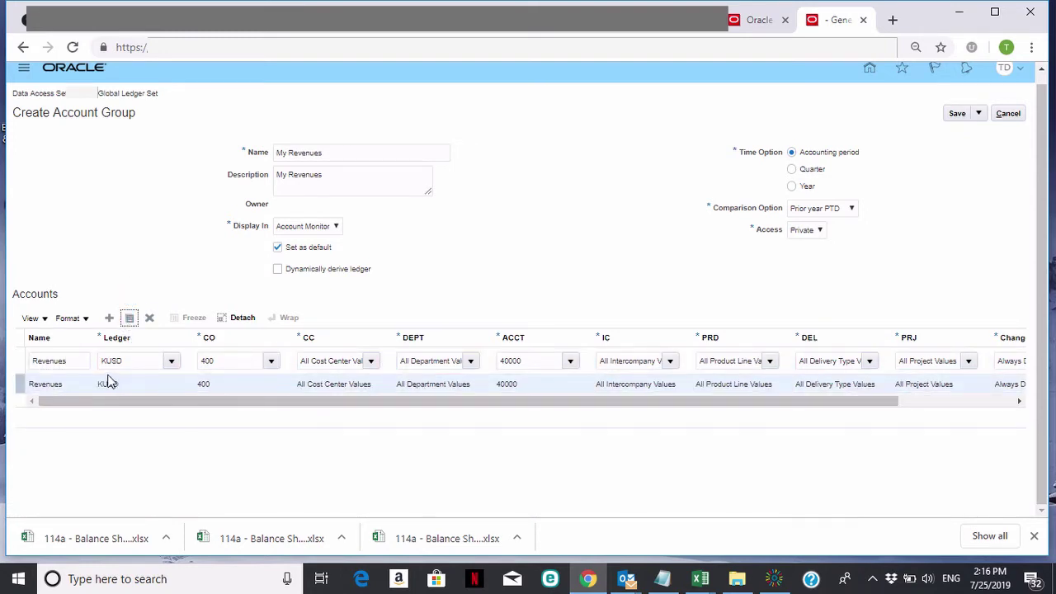
click(66, 383)
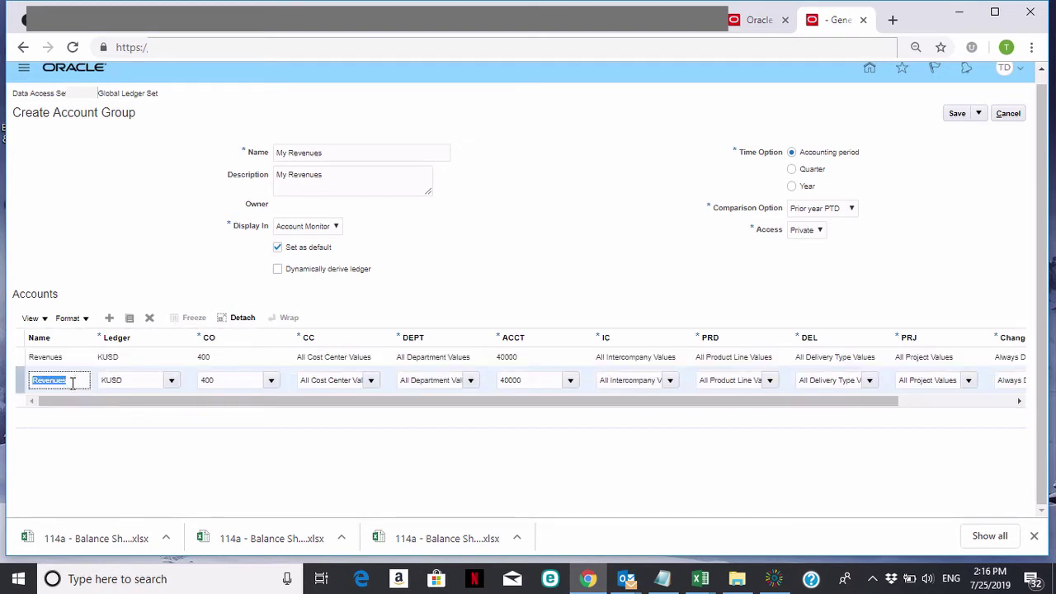
text(Direct Costs)
Search the account values for 60000 and apply the matching account to the Direct Costs row's ACCT segment
click(570, 381)
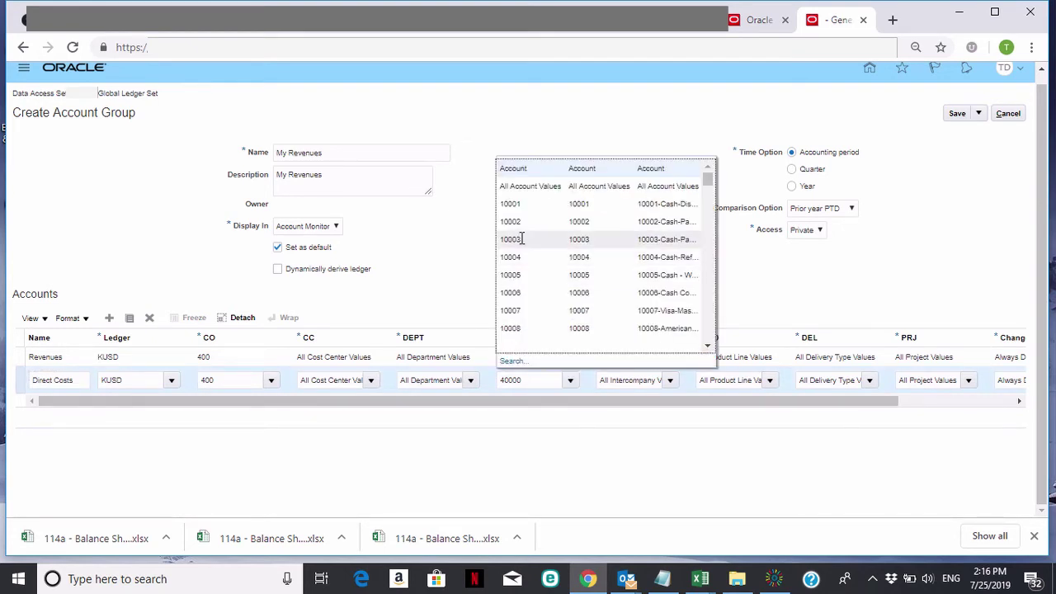
click(509, 361)
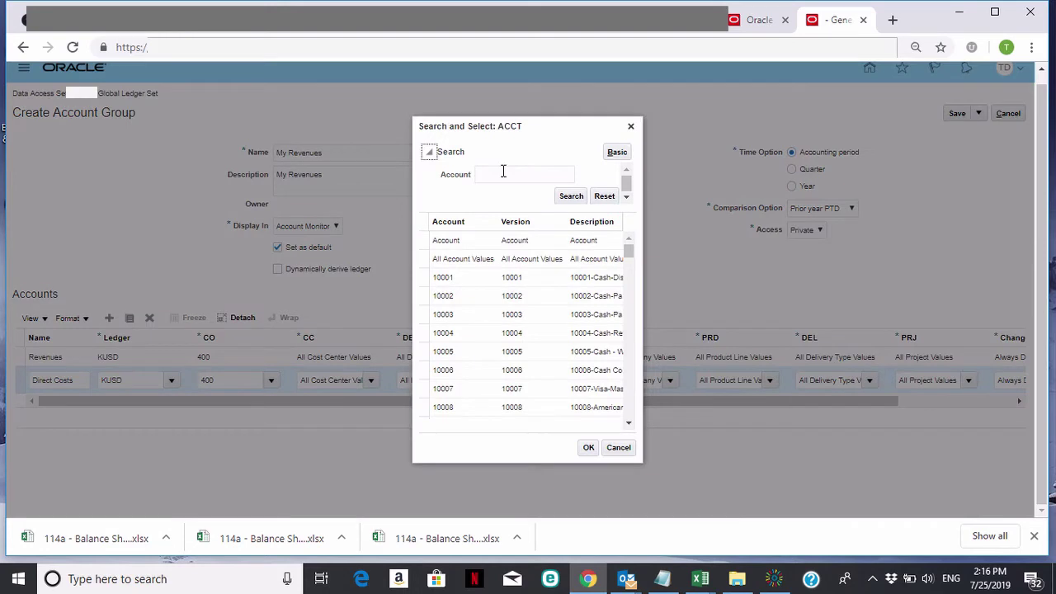
click(503, 173)
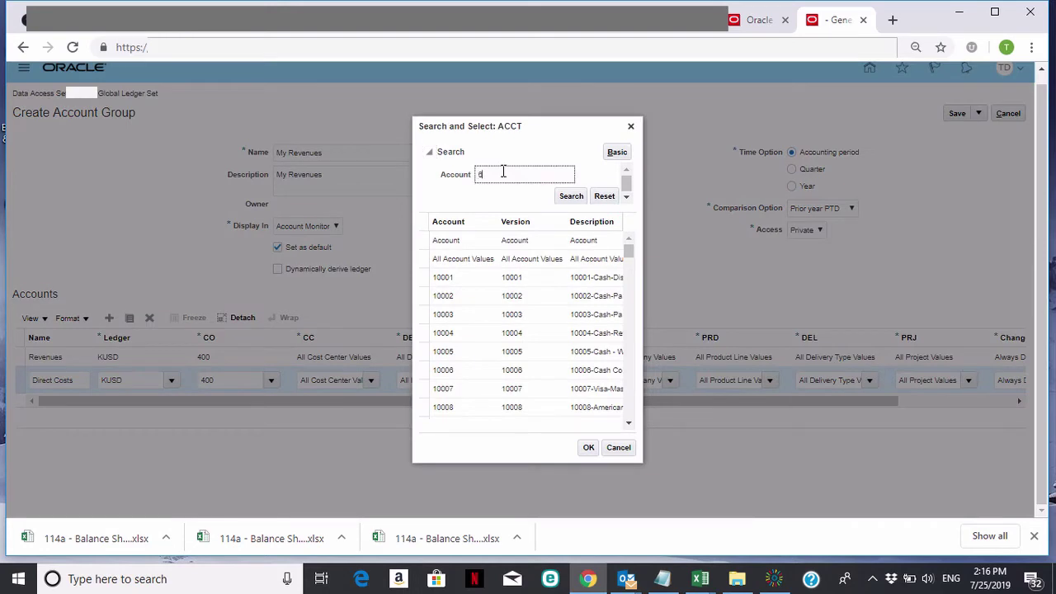
text(60000)
click(570, 197)
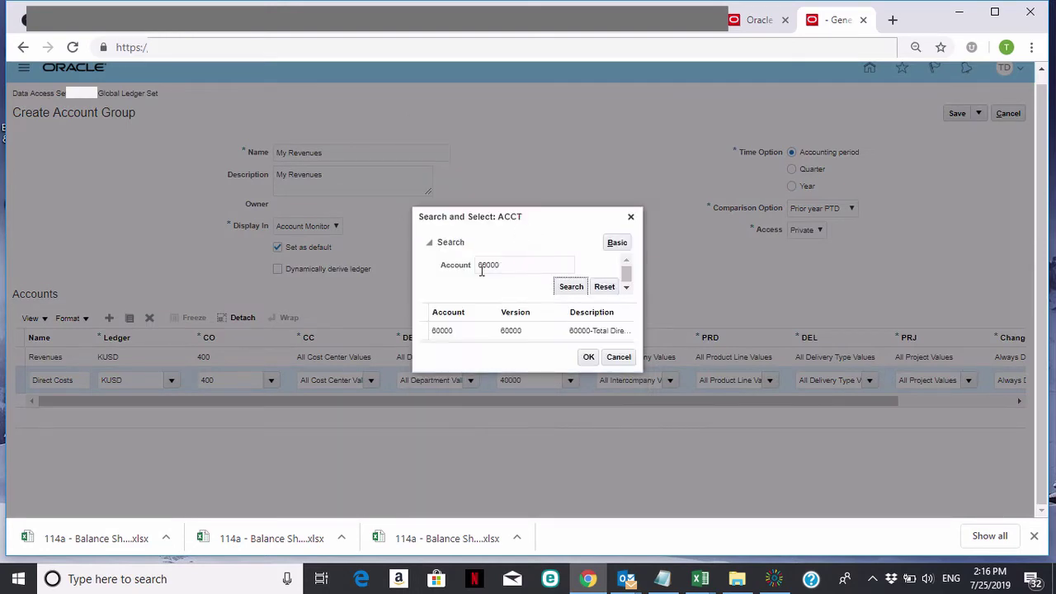
click(462, 330)
click(588, 356)
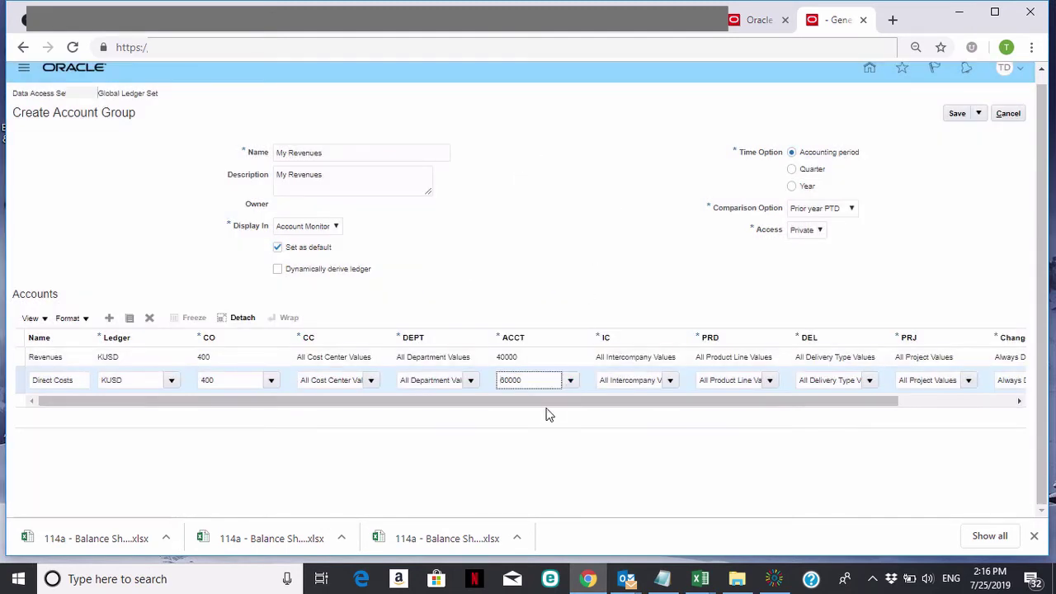
click(442, 404)
Rename the account group My Revenues and Direct Costs and copy the same text into its description
click(339, 155)
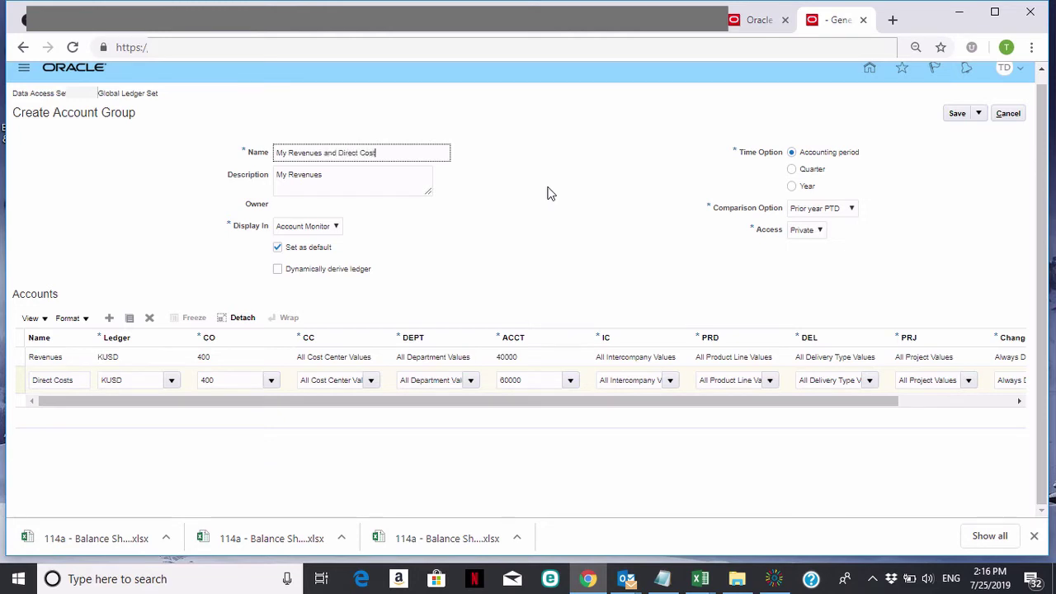
key(ctrl+a)
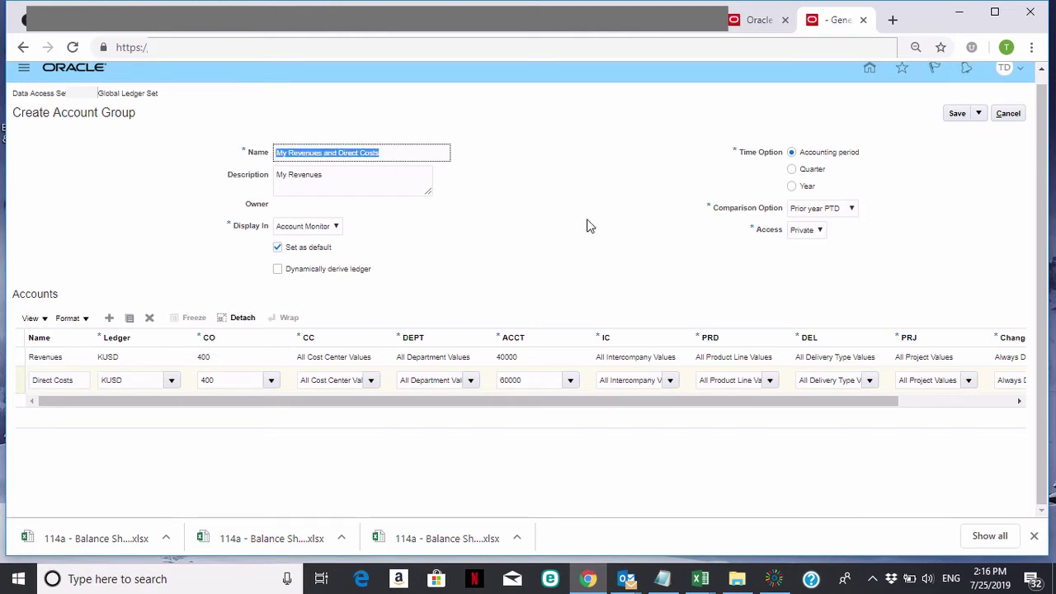
key(ctrl+c)
click(356, 174)
key(ctrl+a)
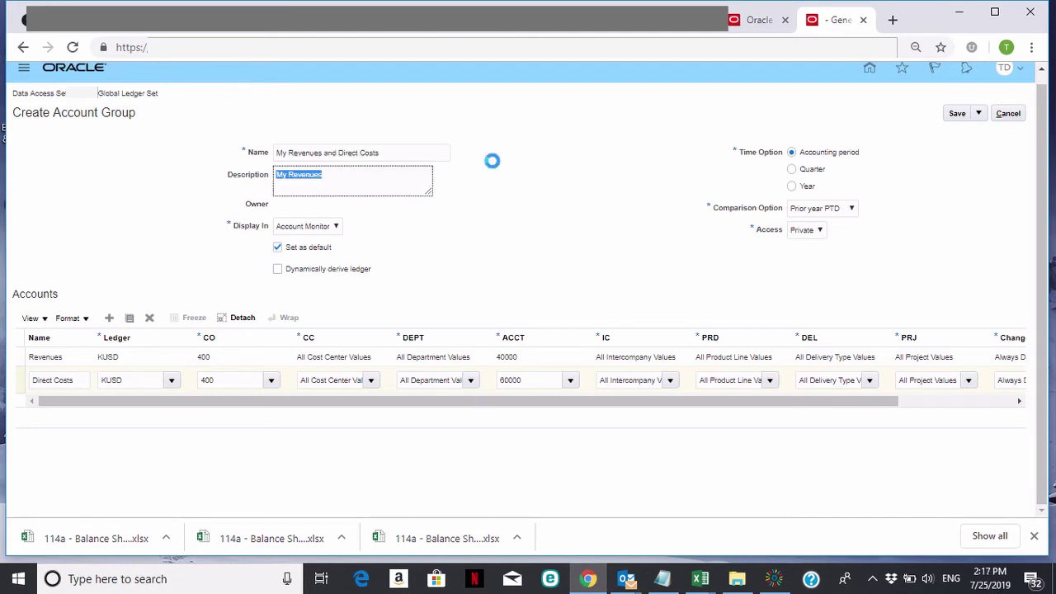
key(ctrl+v)
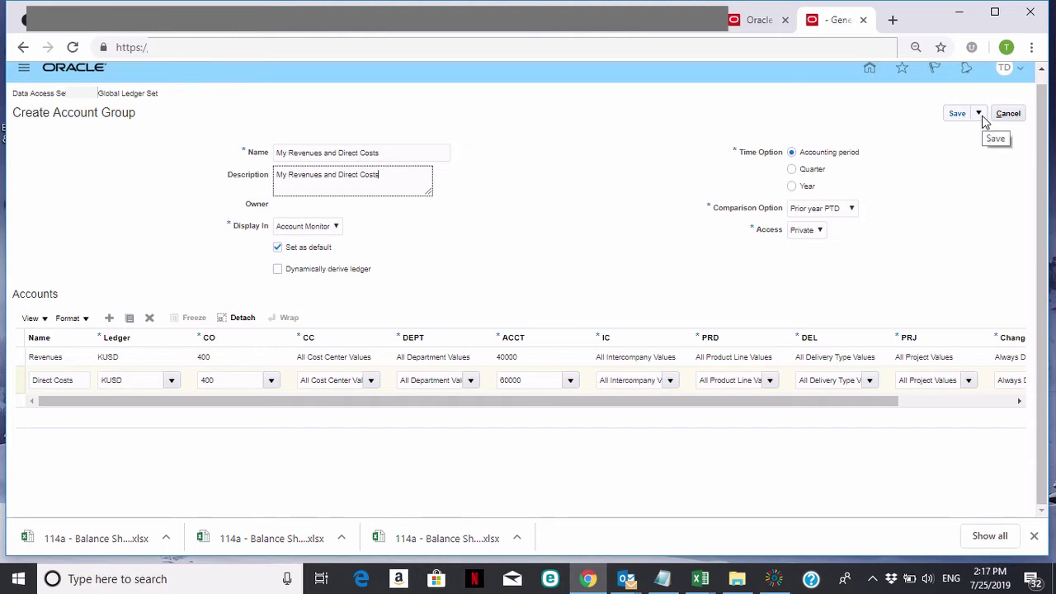
Save the account group, accept it as the new default, and try to save and close it
click(958, 115)
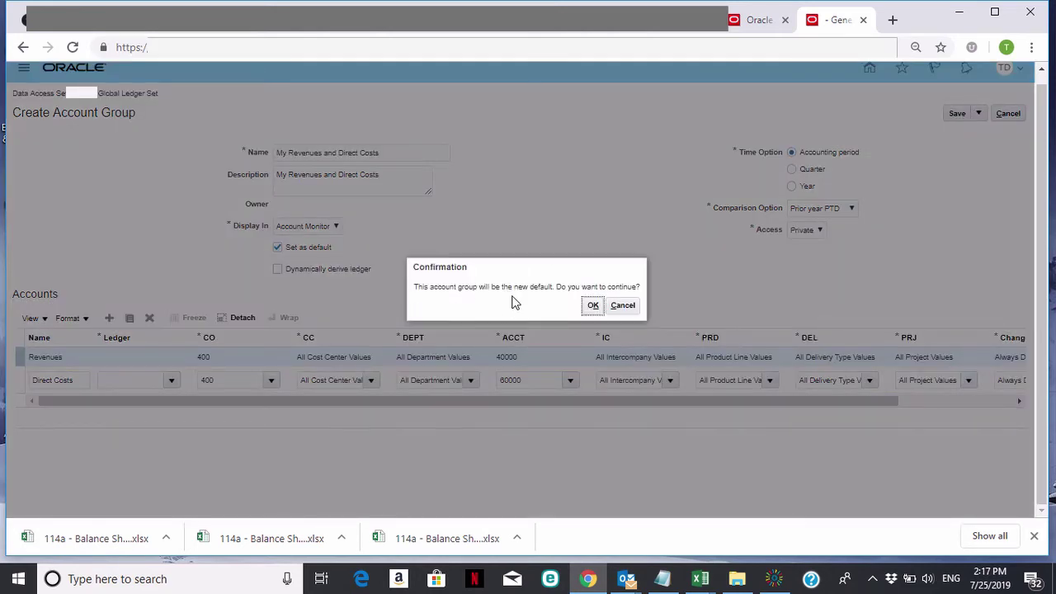
click(593, 306)
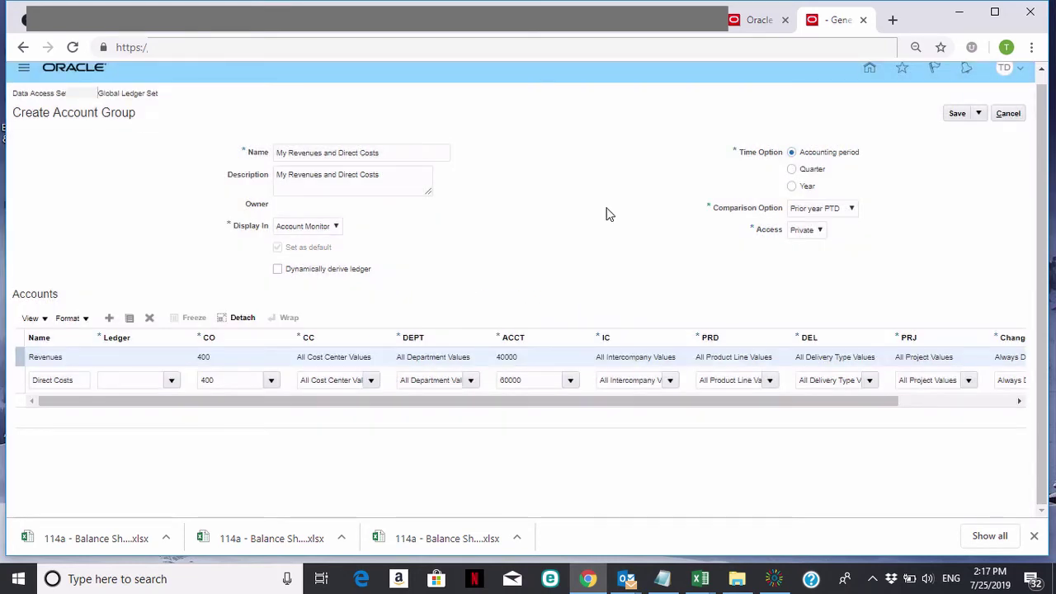
click(978, 115)
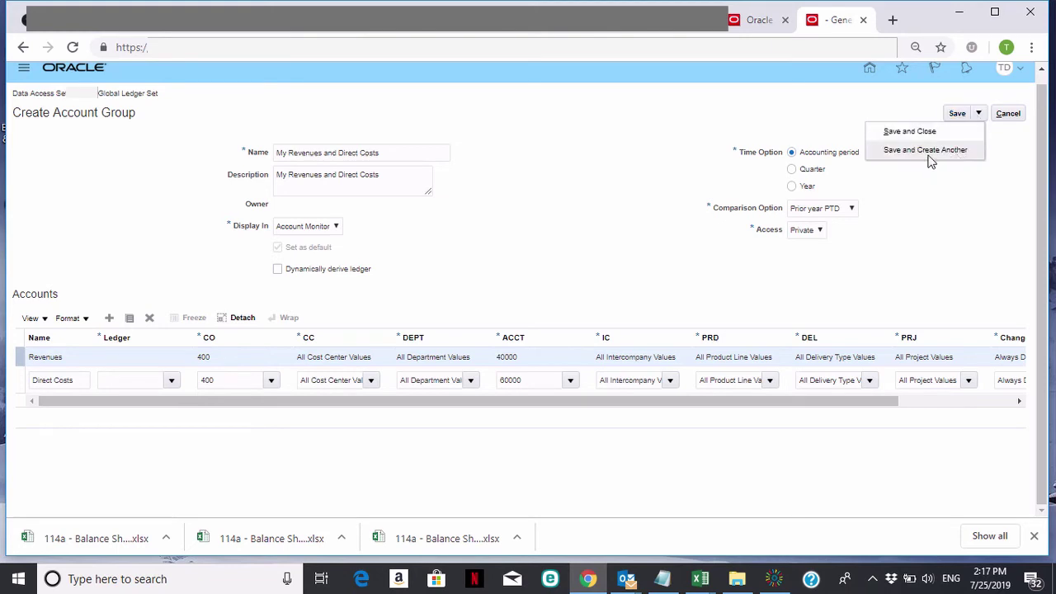
click(909, 132)
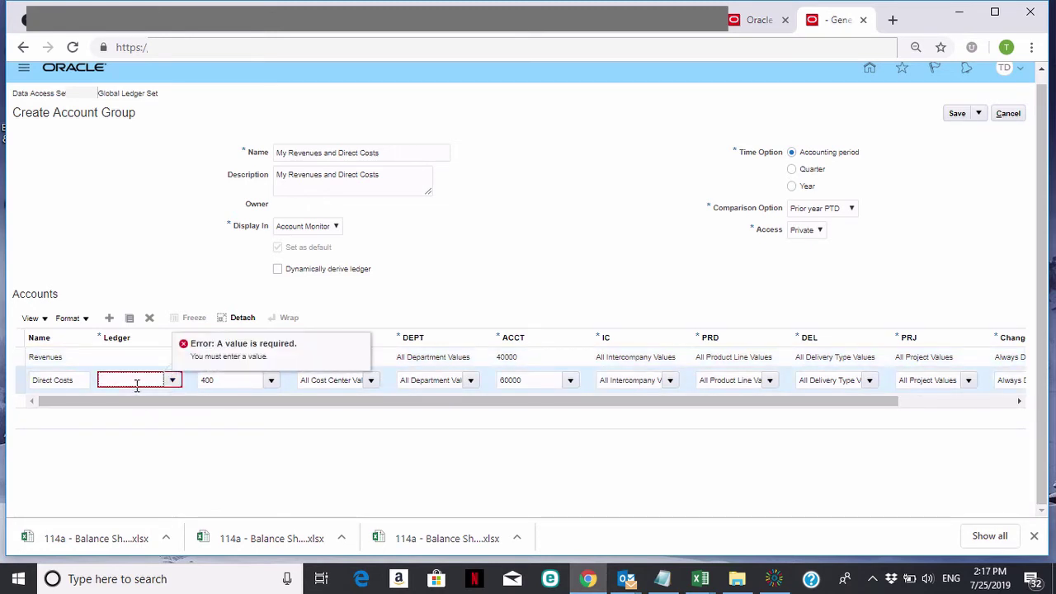
Reassign the KUSD ledger to the Direct Costs row, and save and close the account group
click(169, 380)
click(120, 324)
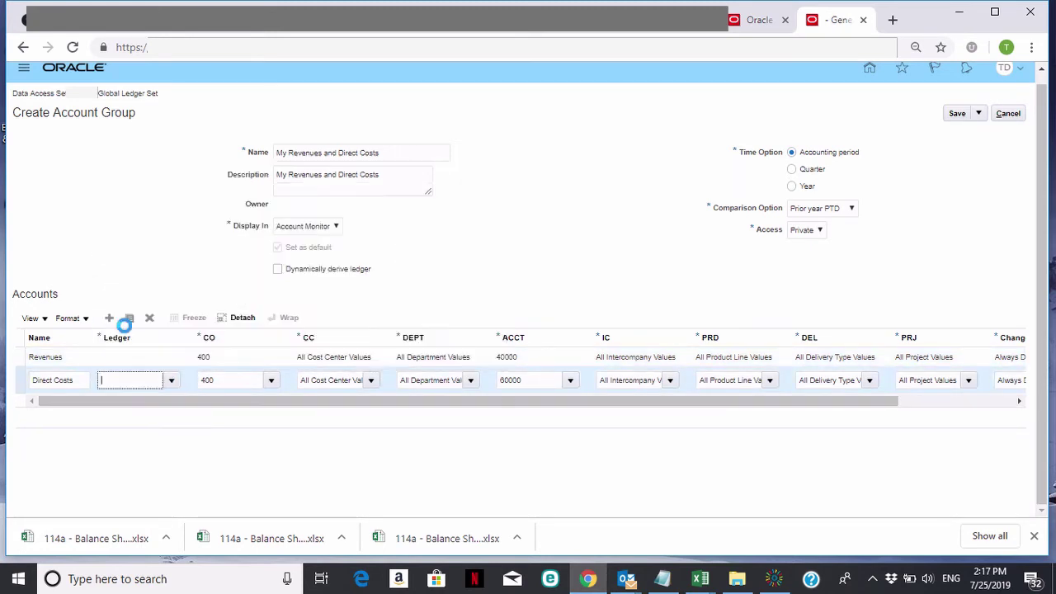
click(955, 113)
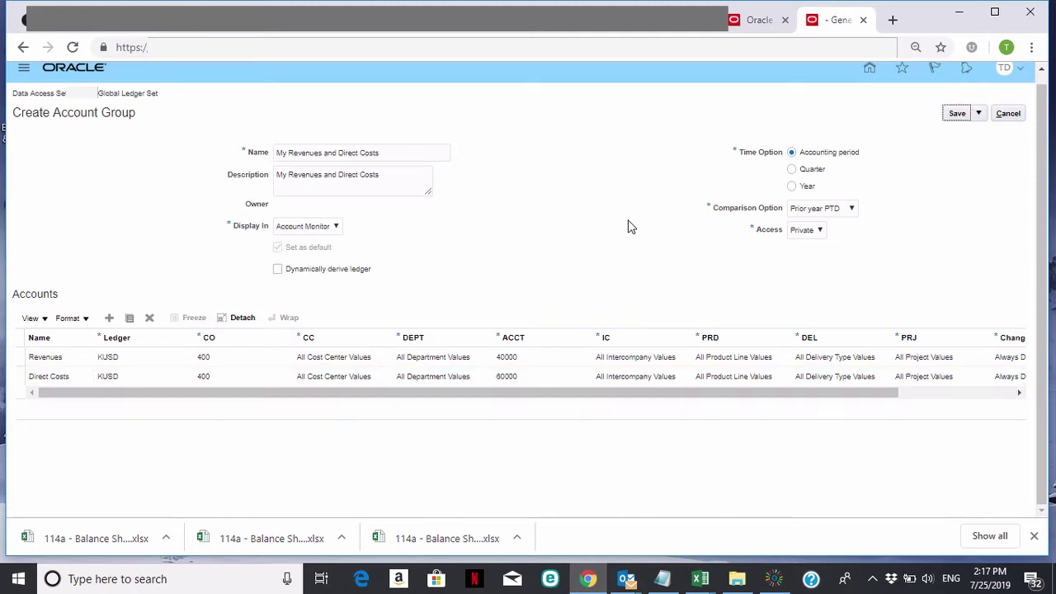
click(978, 113)
click(907, 132)
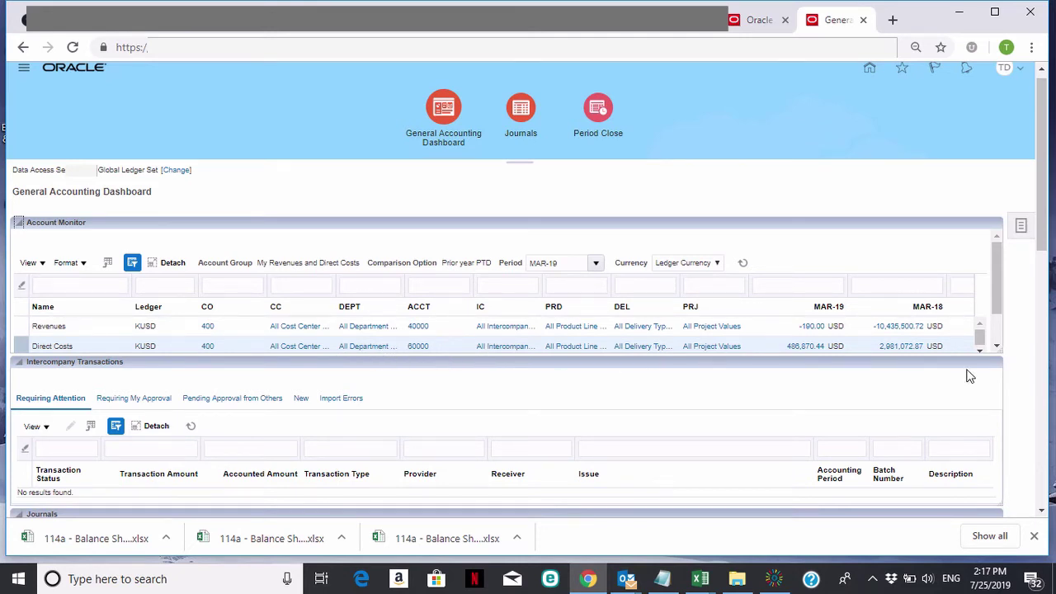
Examine the period balances and the change amounts and percentages for Revenues and Direct Costs in the Account Monitor
drag(991, 281, 991, 305)
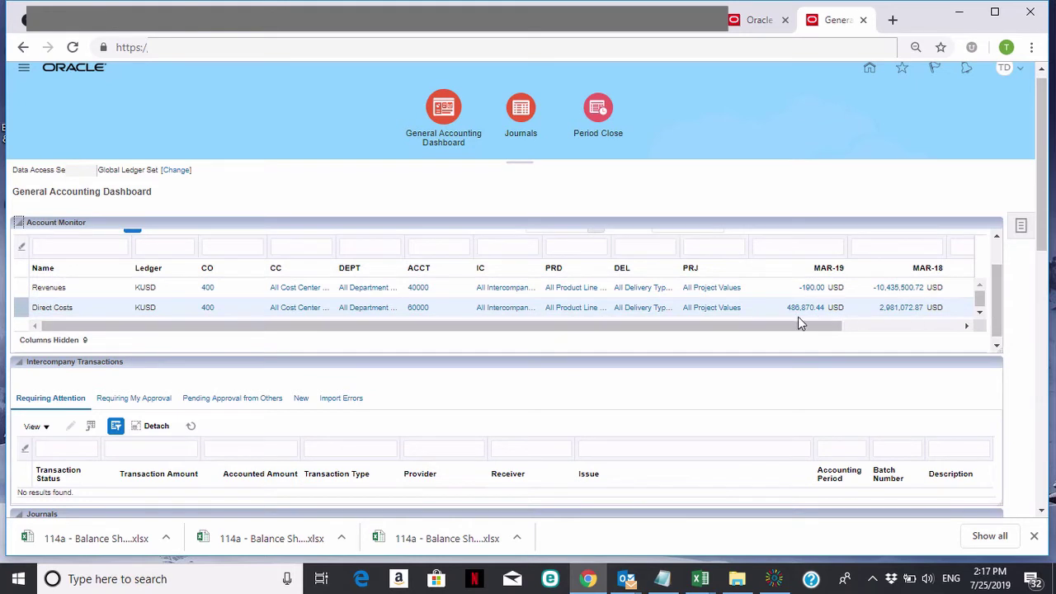
drag(773, 322, 811, 334)
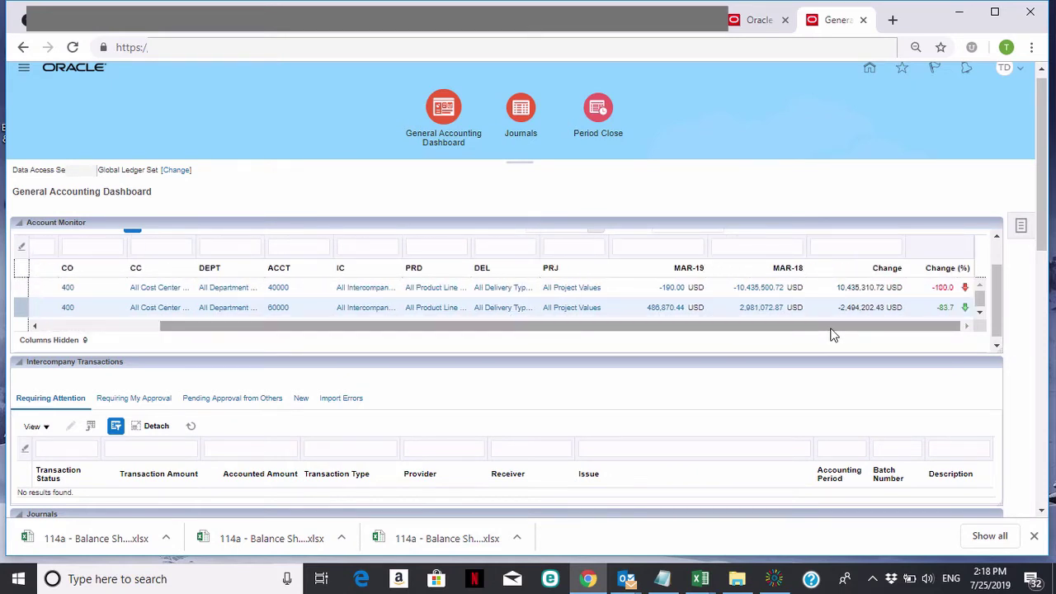
Drill down from the Direct Costs account 60000 in the Account Monitor to the balances of its child account 61000
drag(736, 330, 601, 325)
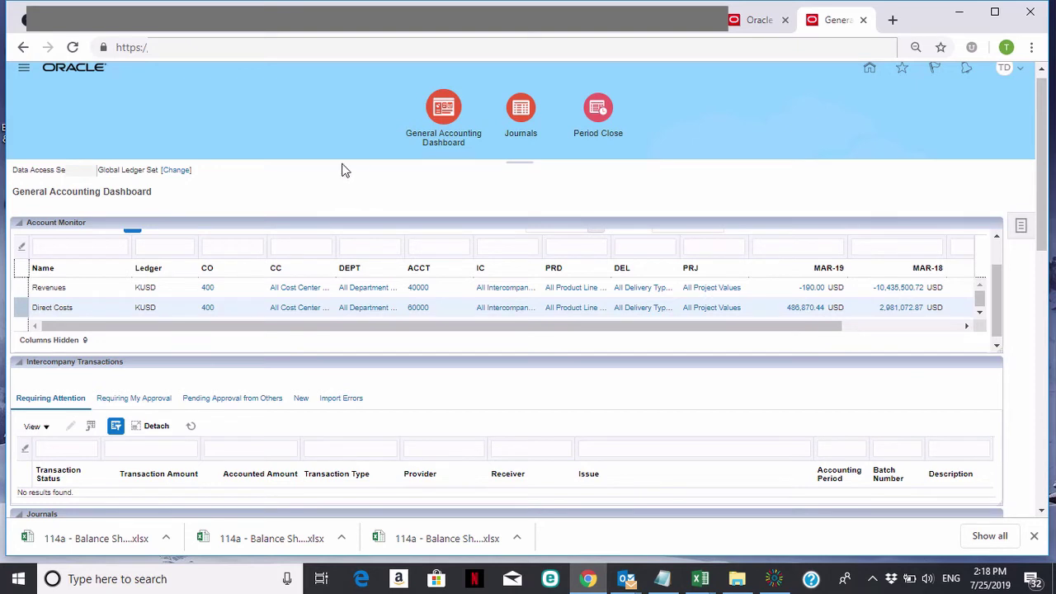
mouse_move(448, 323)
mouse_down()
mouse_move(539, 332)
mouse_move(432, 322)
mouse_up()
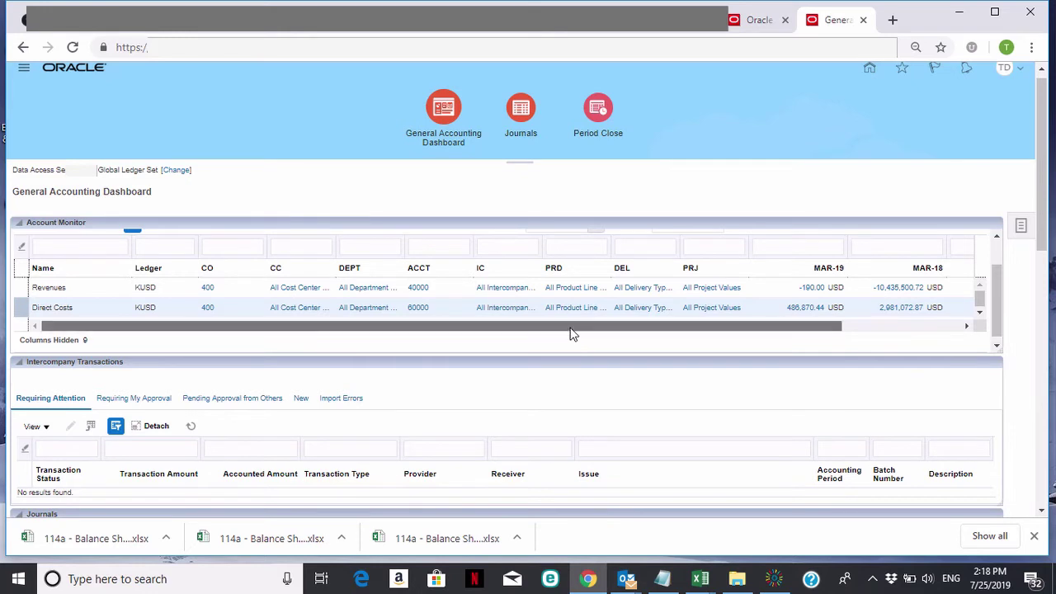
click(910, 293)
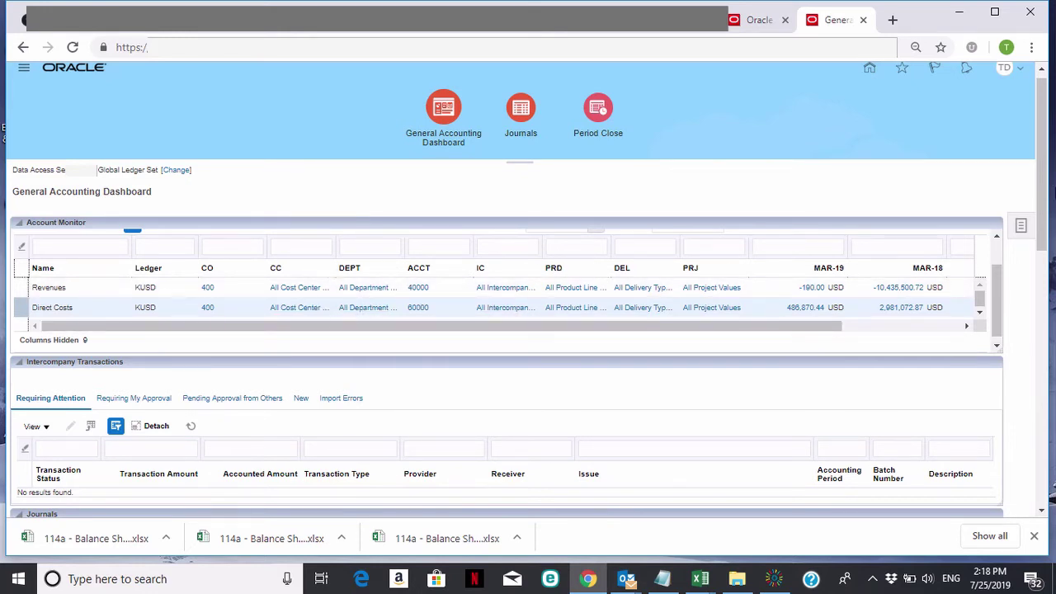
drag(1044, 185, 1042, 175)
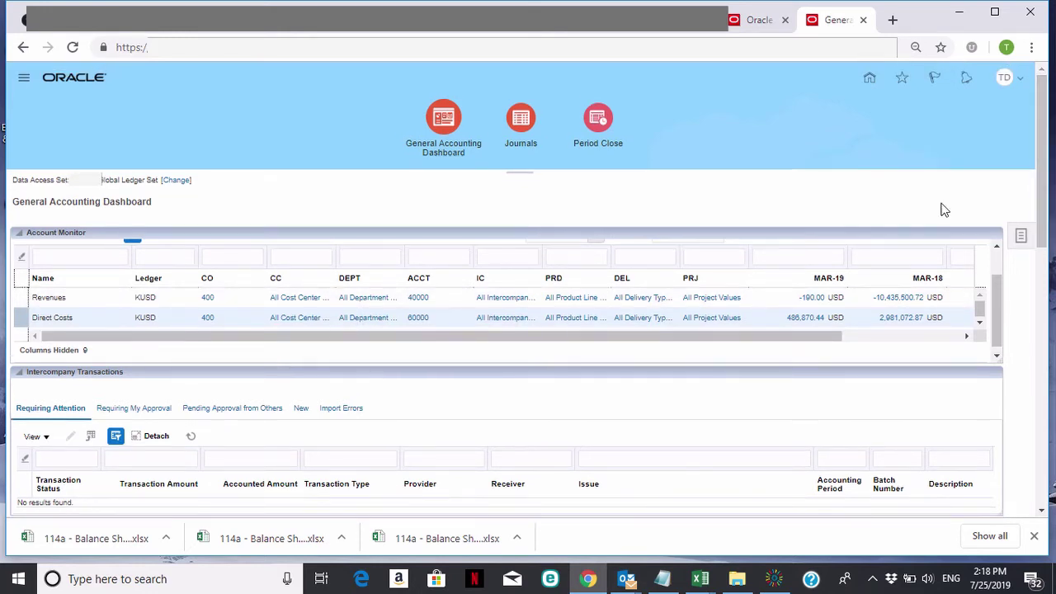
drag(799, 336, 921, 346)
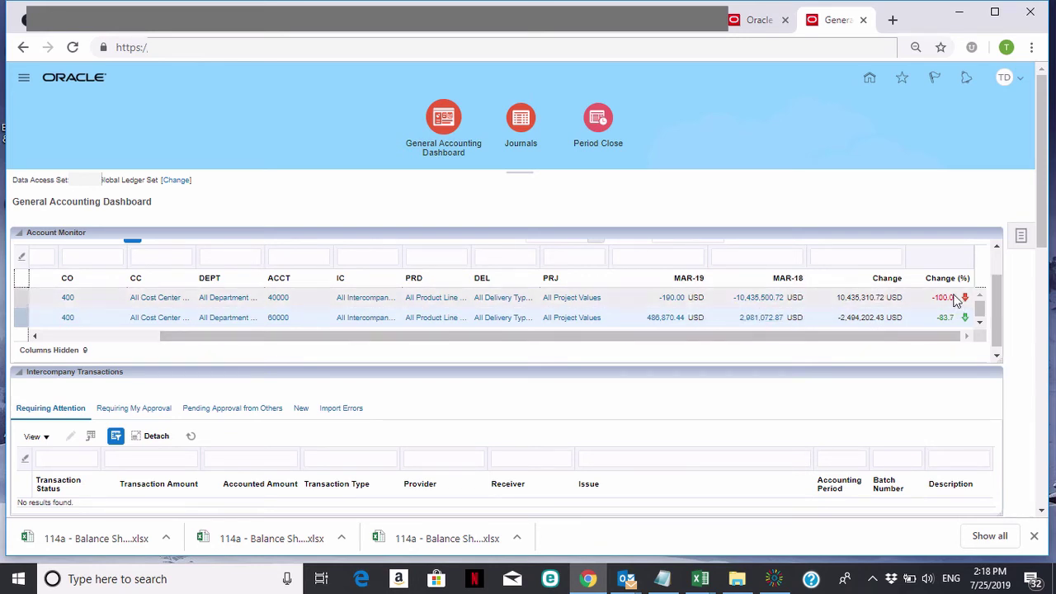
drag(792, 339, 561, 339)
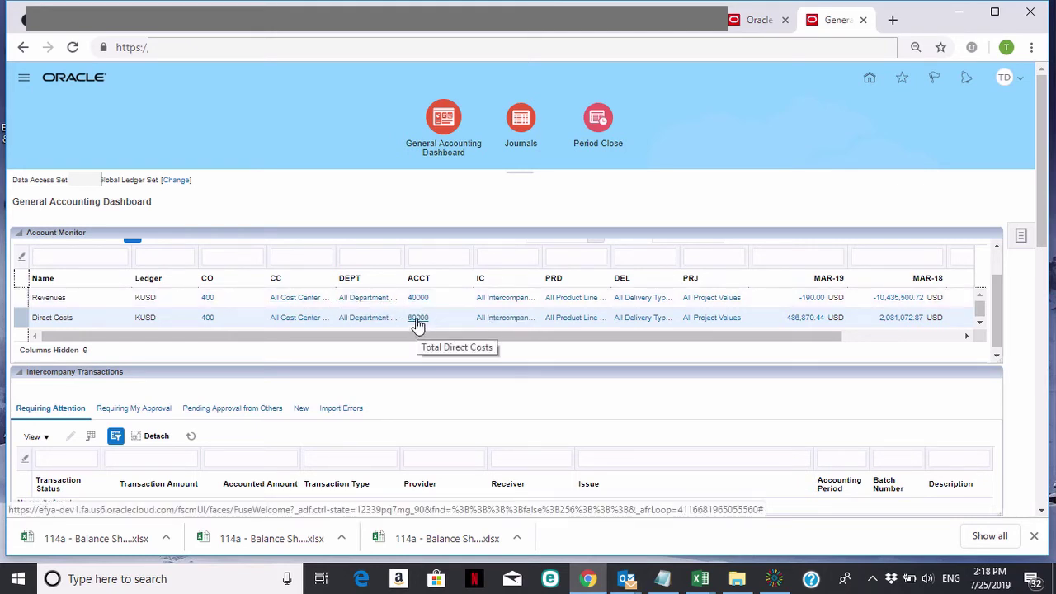
click(419, 323)
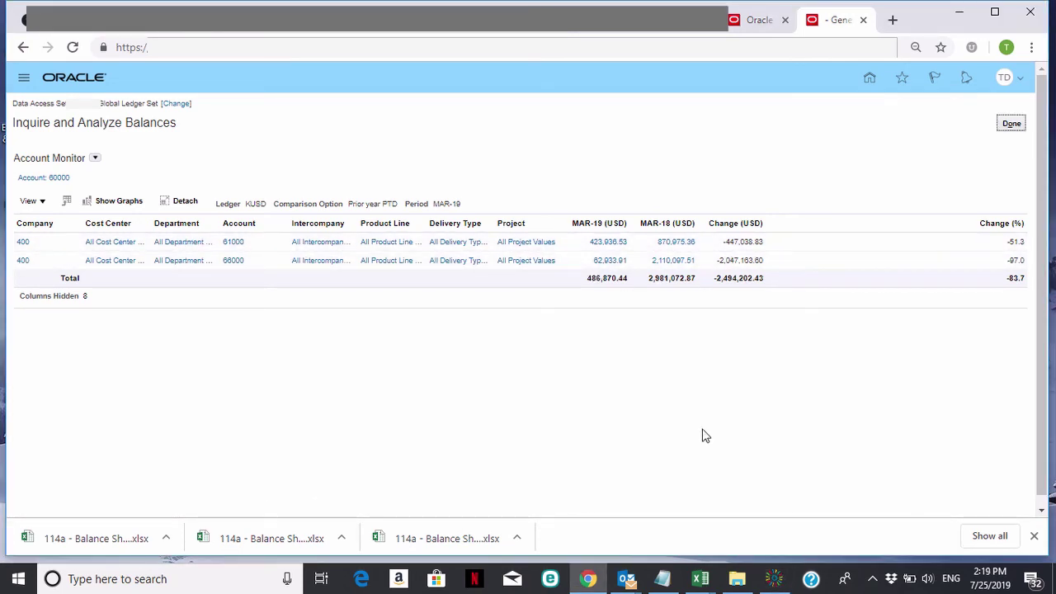
click(233, 243)
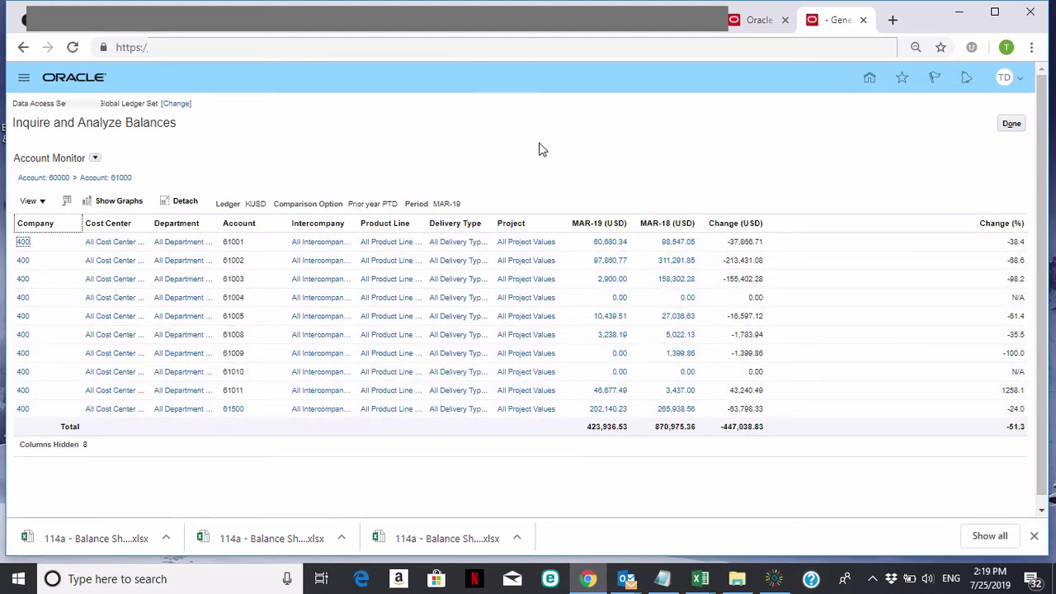
Show graphs for the account 61000 breakdown and examine the account shares and the MAR-19 versus MAR-18 comparison
click(113, 208)
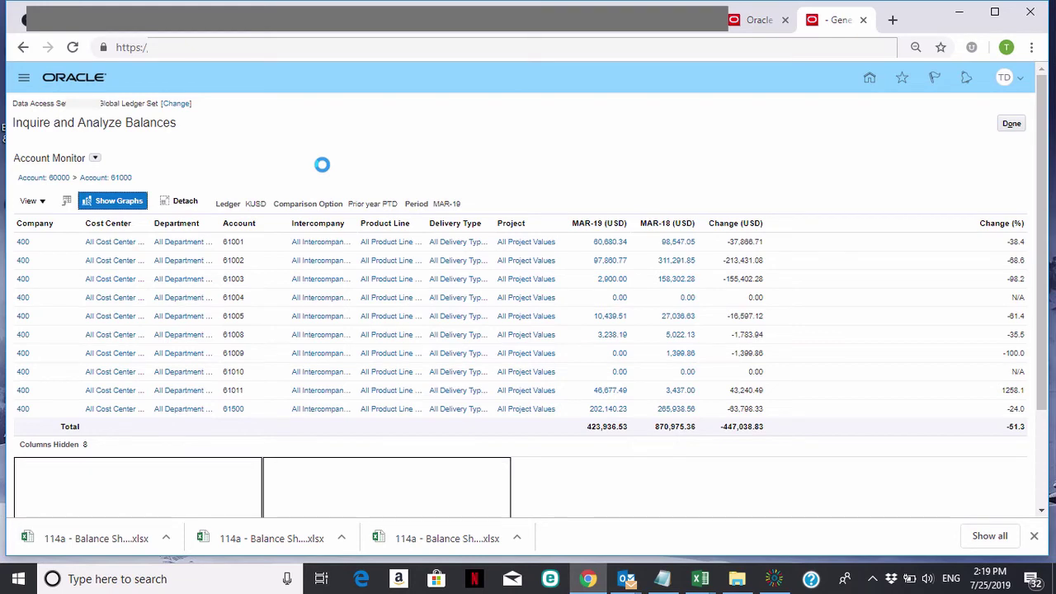
scroll(1030, 208, down, 3)
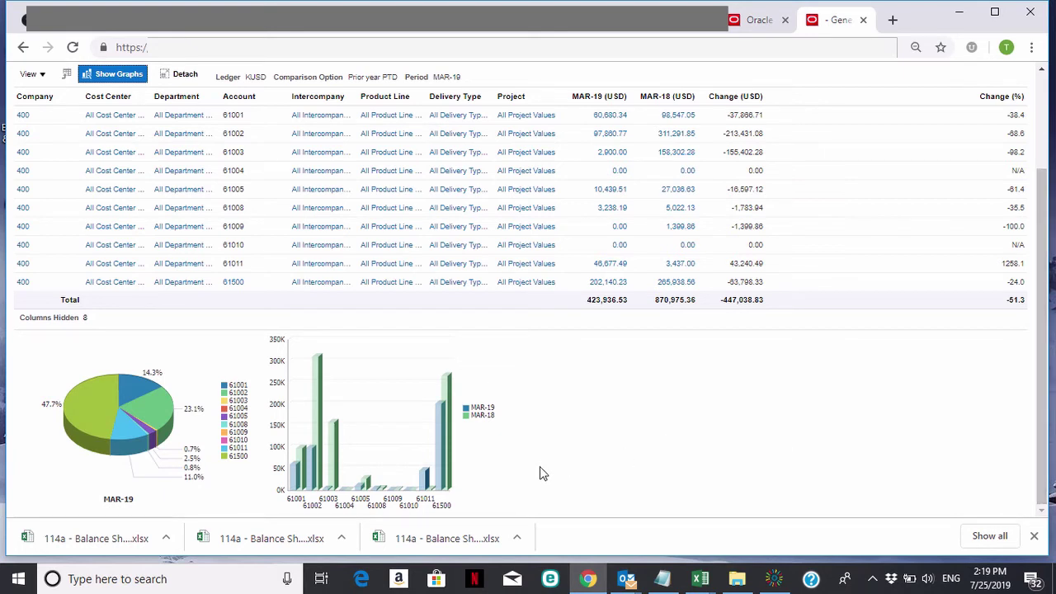
mouse_move(83, 416)
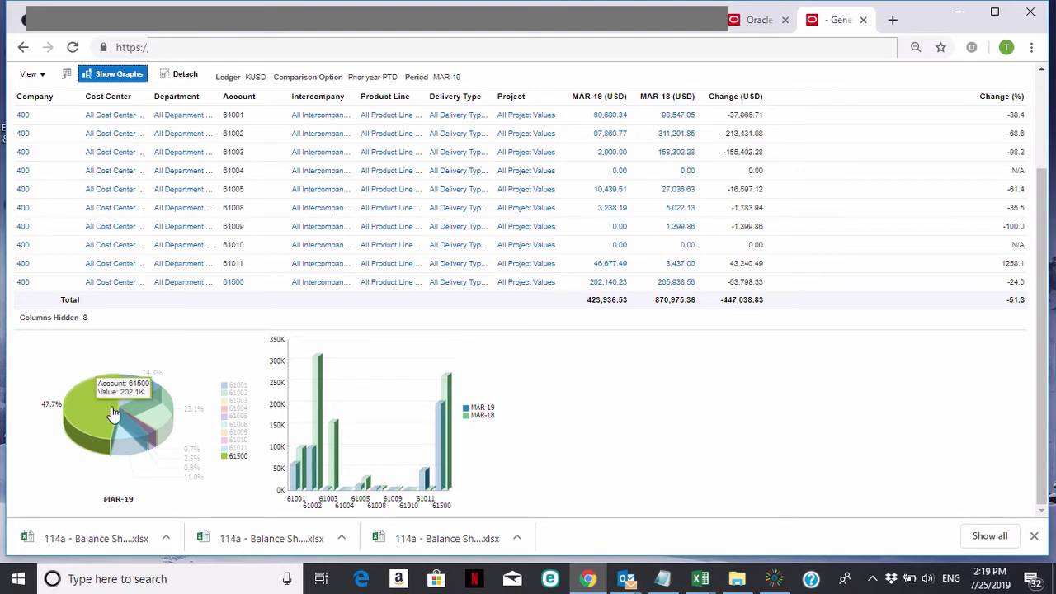
mouse_move(1043, 399)
mouse_down()
mouse_move(1040, 321)
mouse_move(1040, 404)
mouse_up()
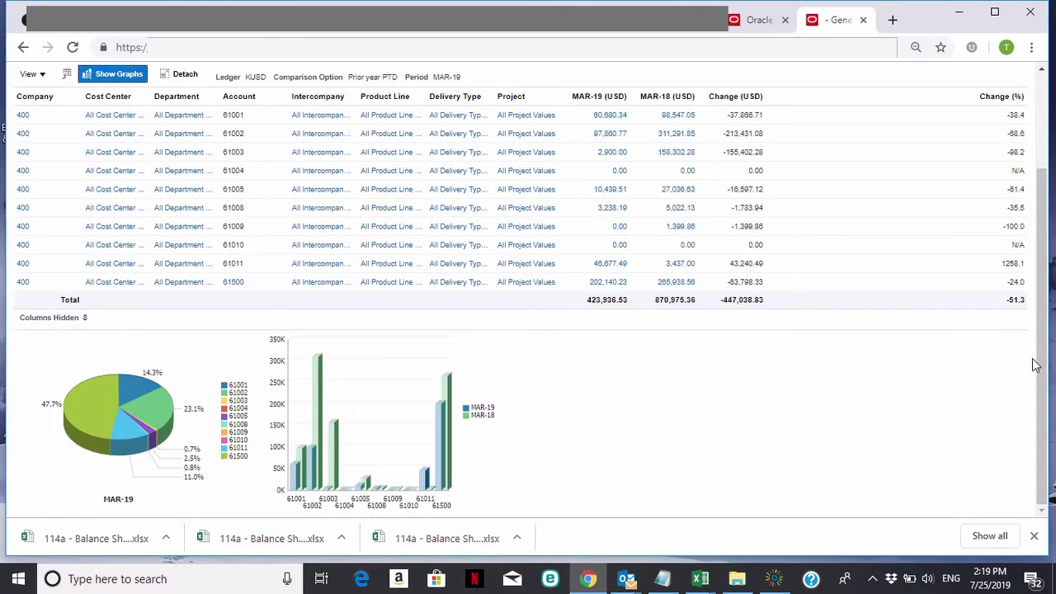
drag(1041, 363, 1039, 267)
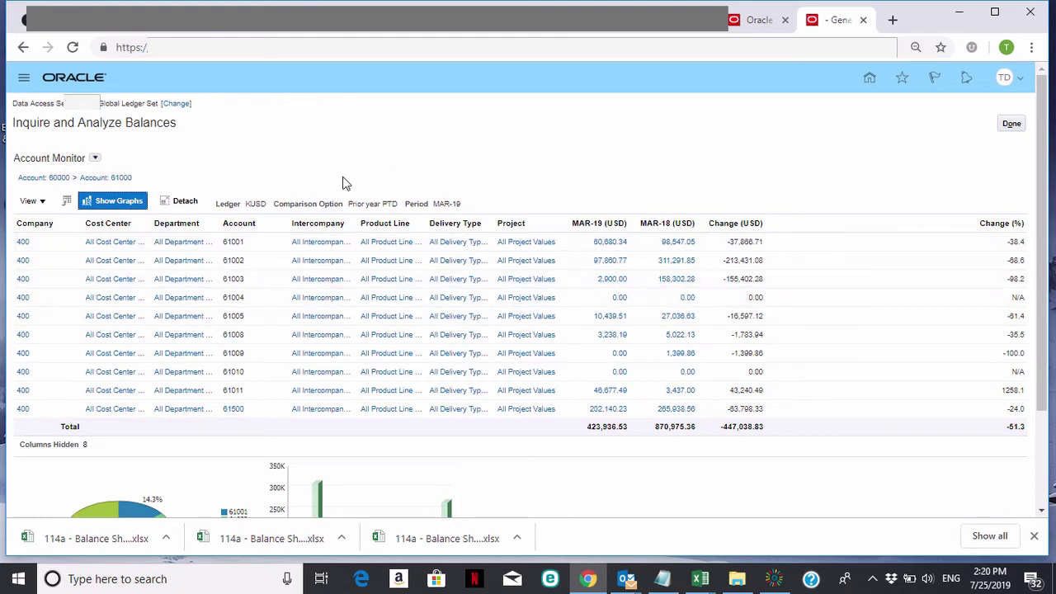
Switch the balance analysis to the Account Inspector and expand account 61000 into its child accounts
click(95, 157)
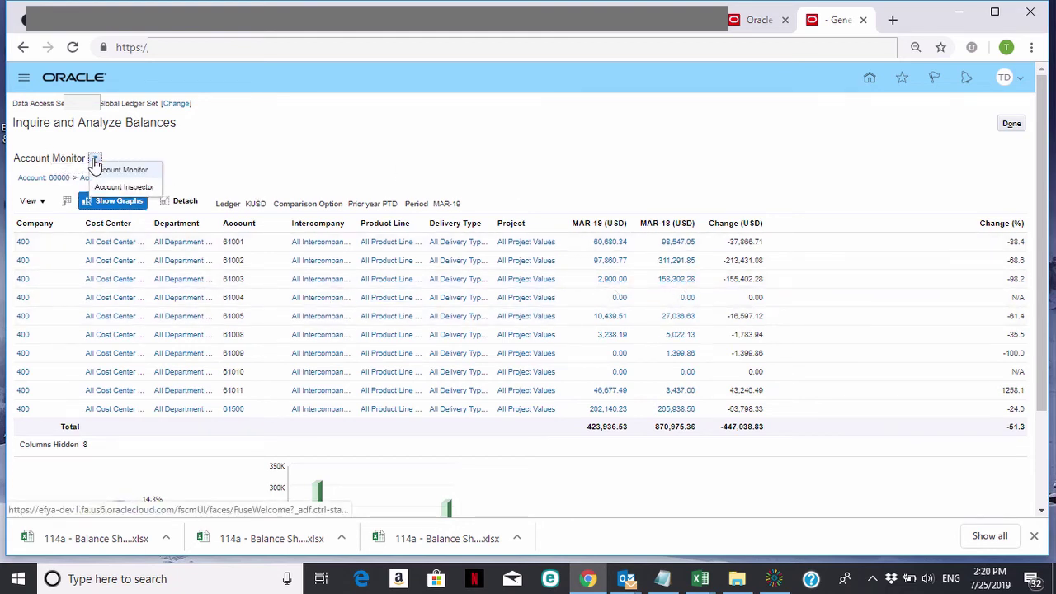
click(116, 186)
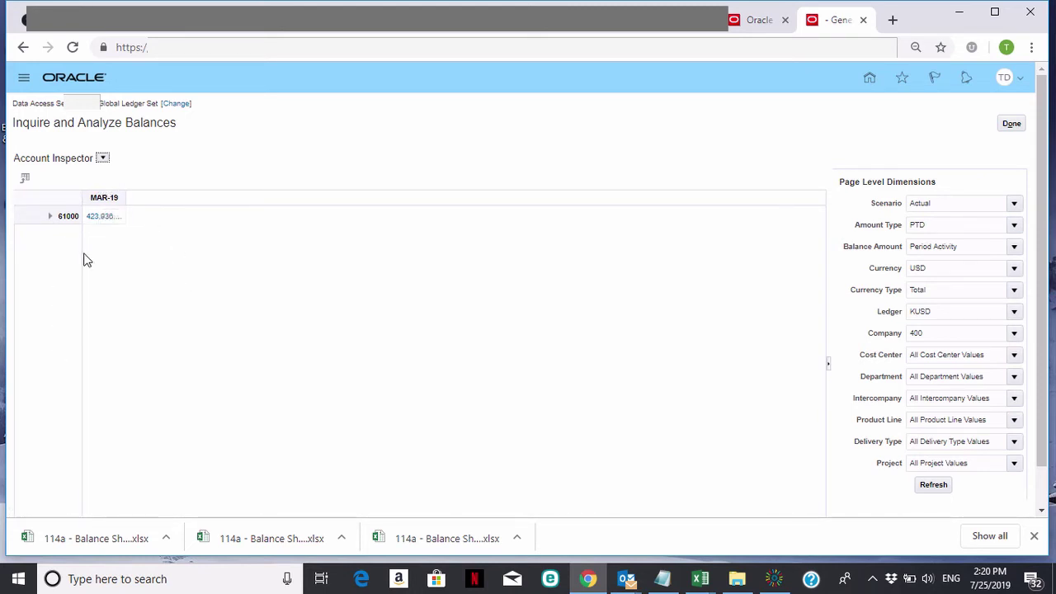
click(49, 218)
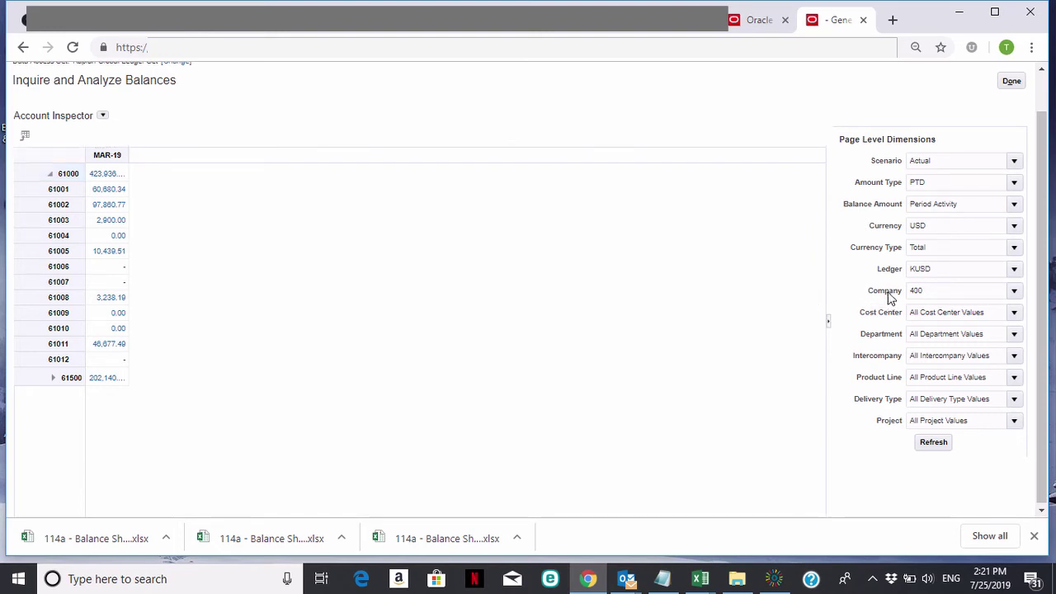
Pivot Company into the columns with company 400 expanded, and move AccountingPeriod to the page level dimensions
drag(885, 297, 151, 149)
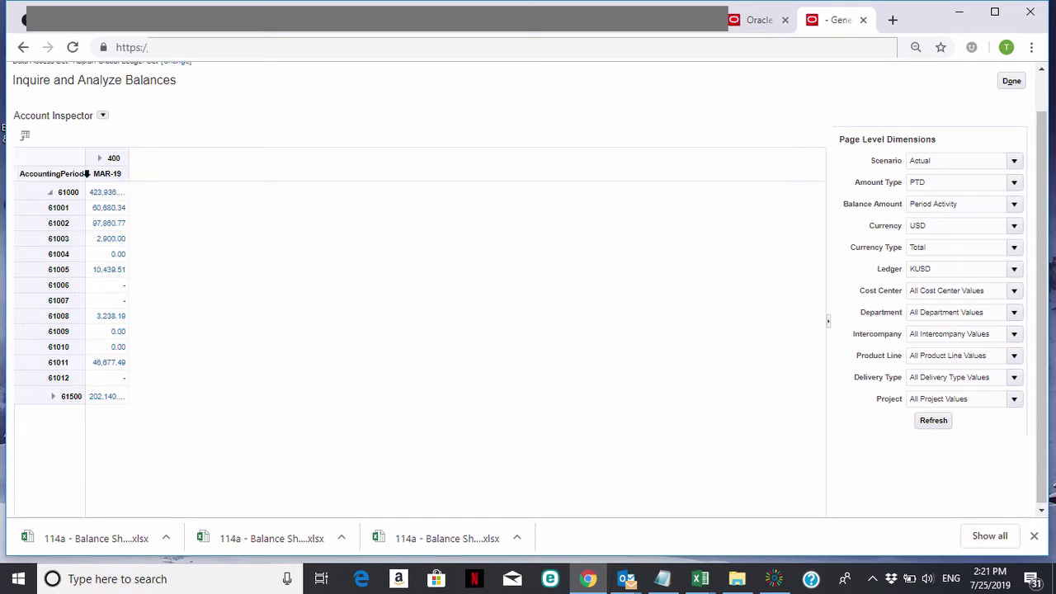
click(100, 159)
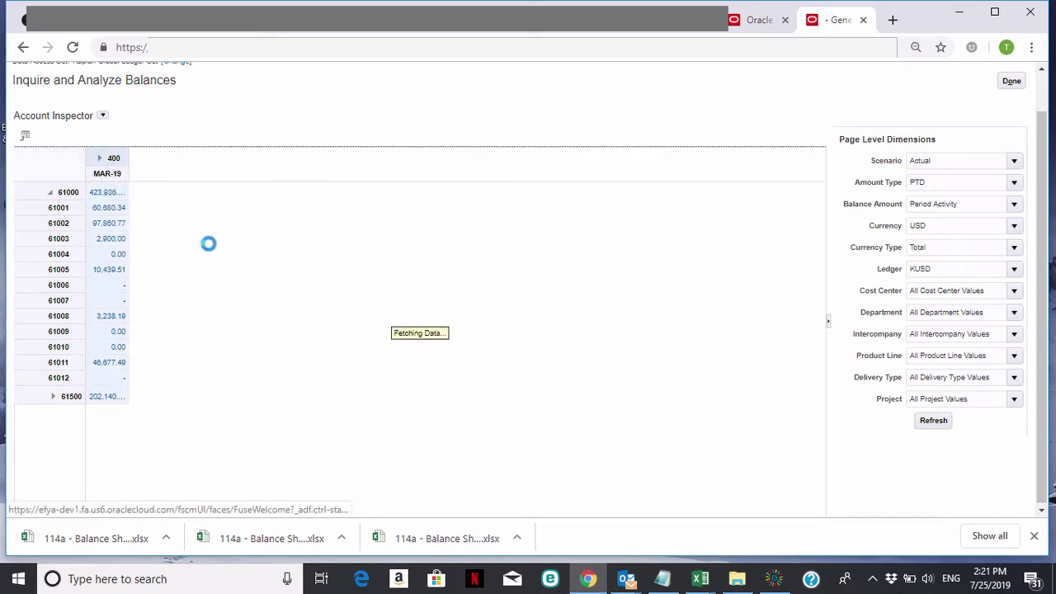
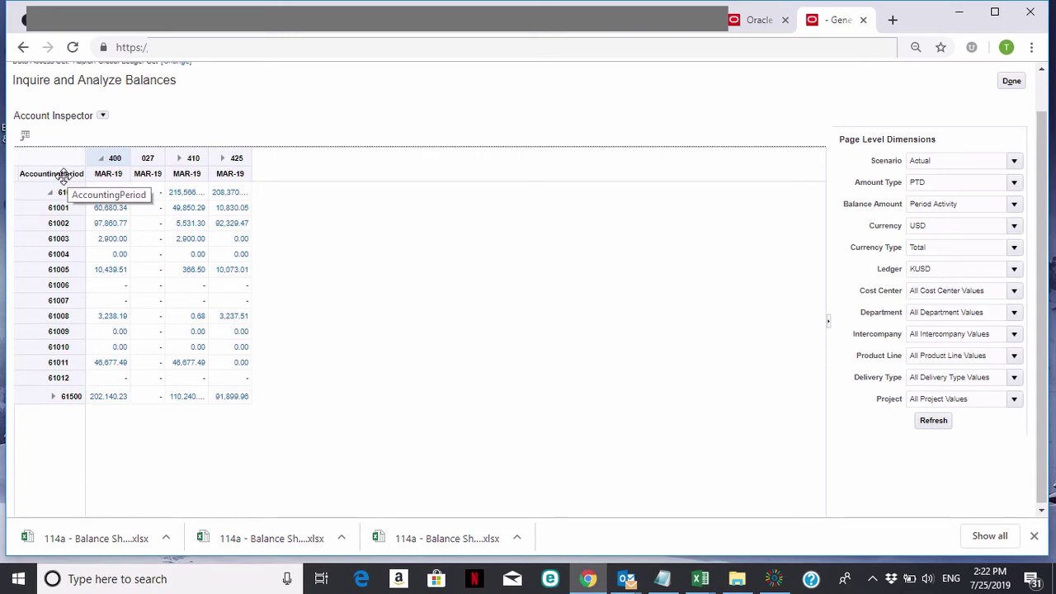
scroll(66, 173, up, 2)
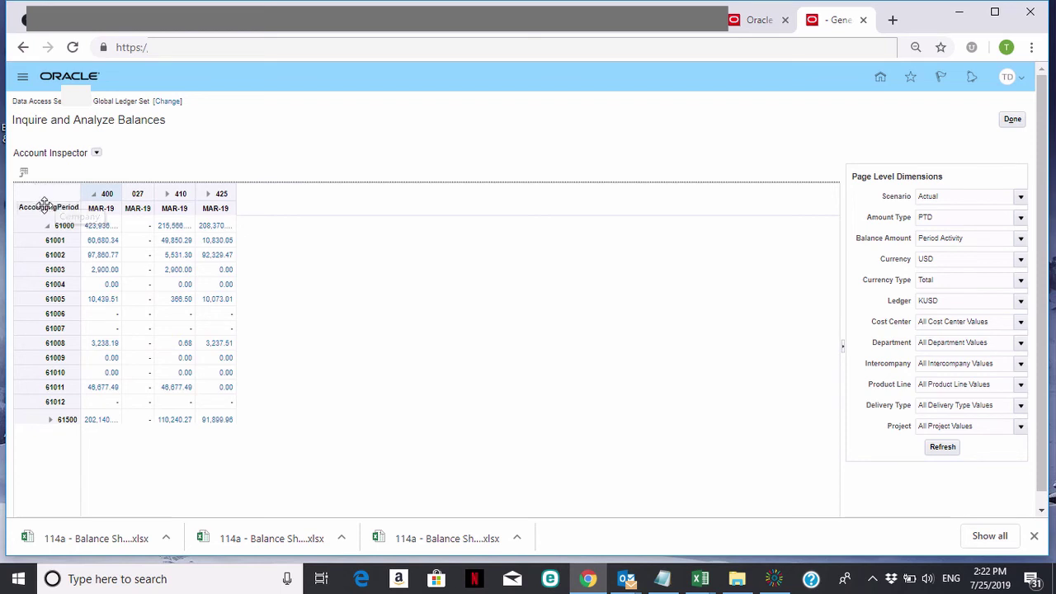
drag(44, 206, 872, 265)
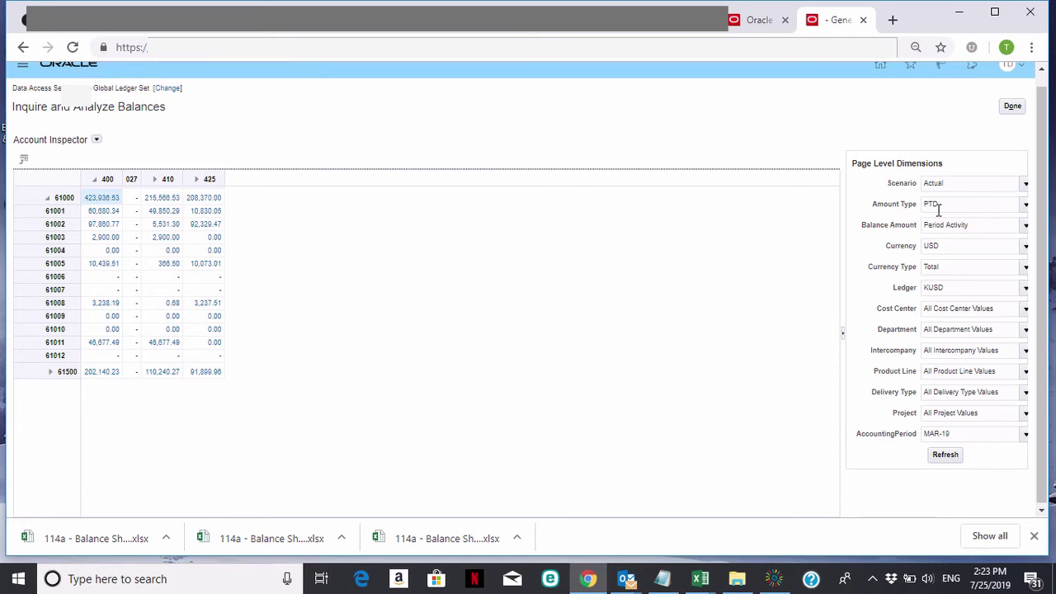
Set the Amount Type dimension to its parent value Amount Type and pivot it, expanded, above the company columns
click(1024, 206)
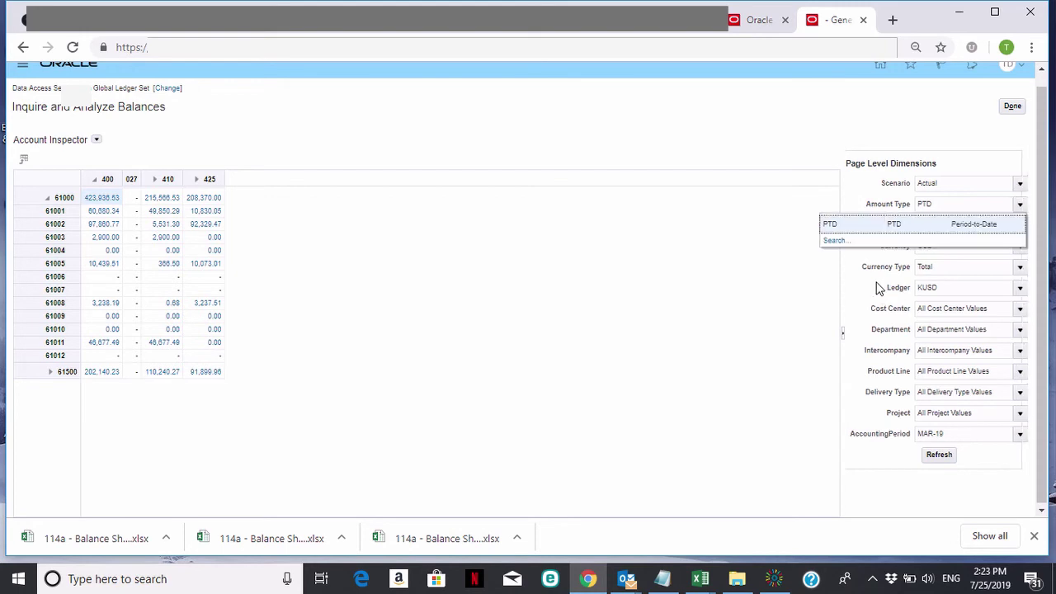
click(833, 241)
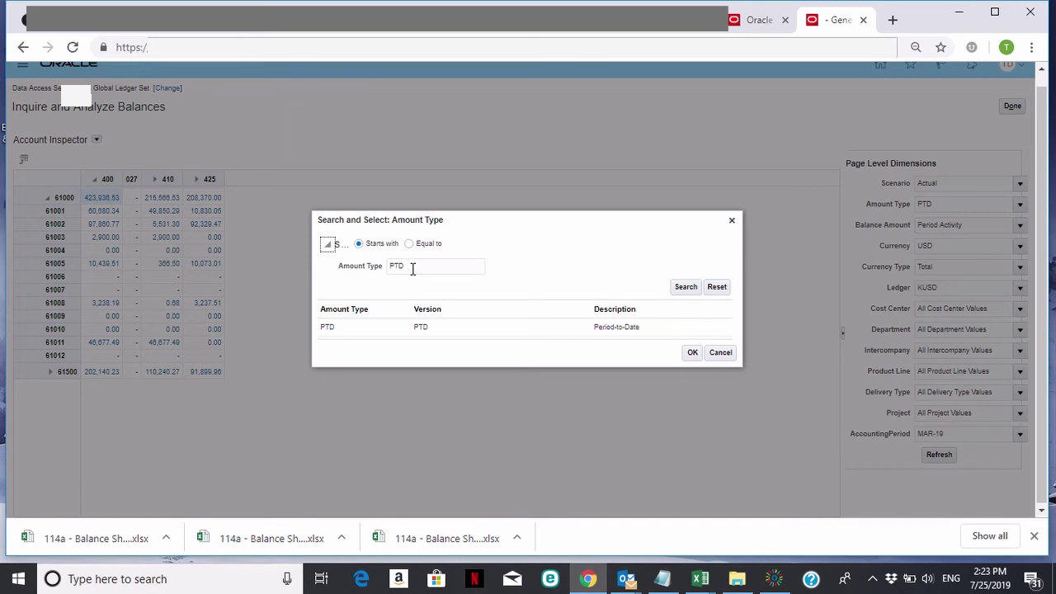
drag(413, 266, 389, 272)
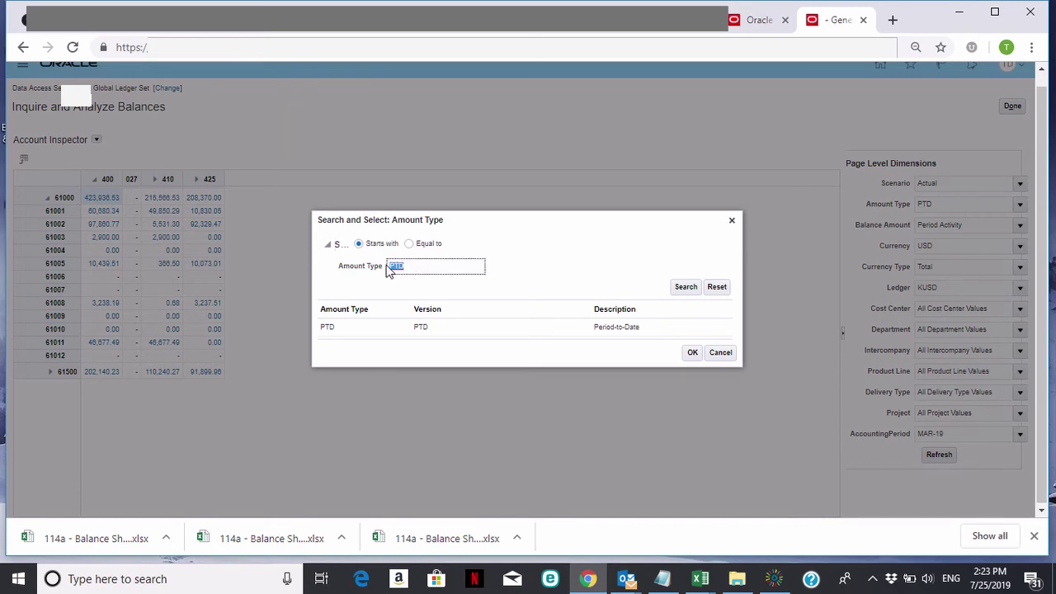
click(687, 286)
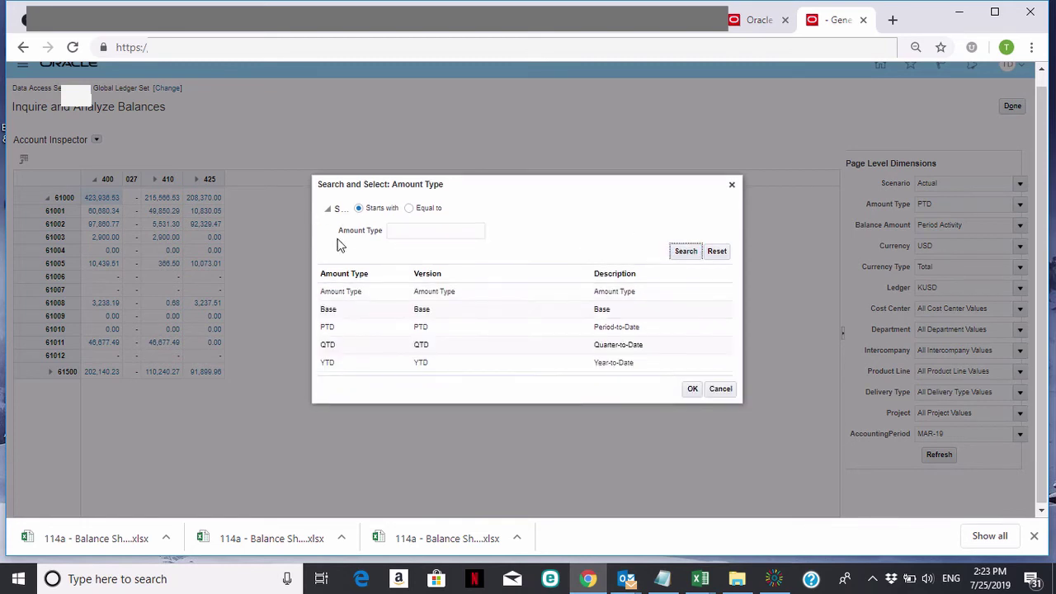
click(358, 291)
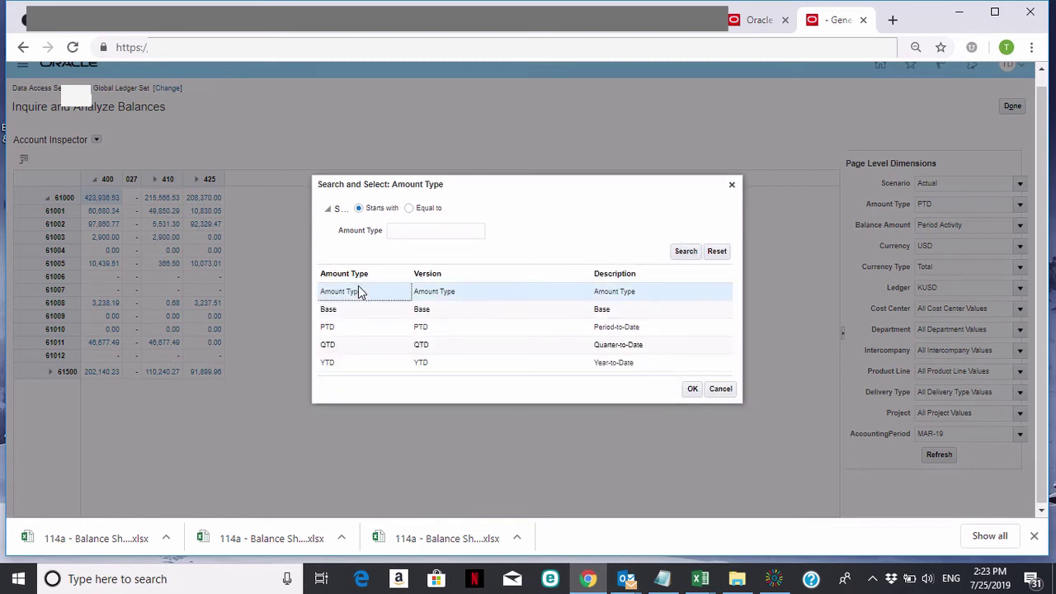
click(691, 392)
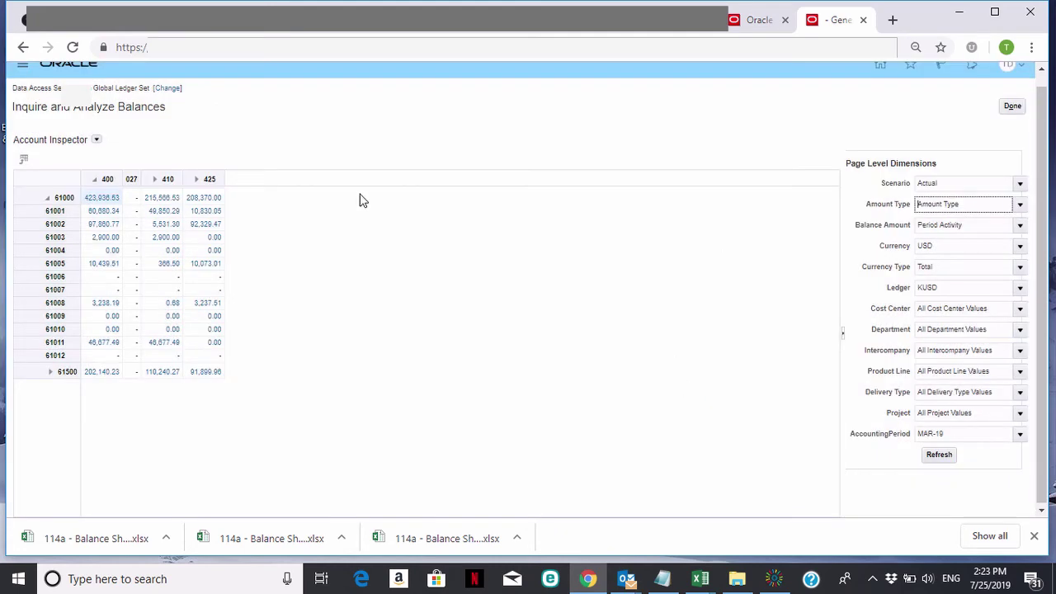
drag(898, 209, 138, 174)
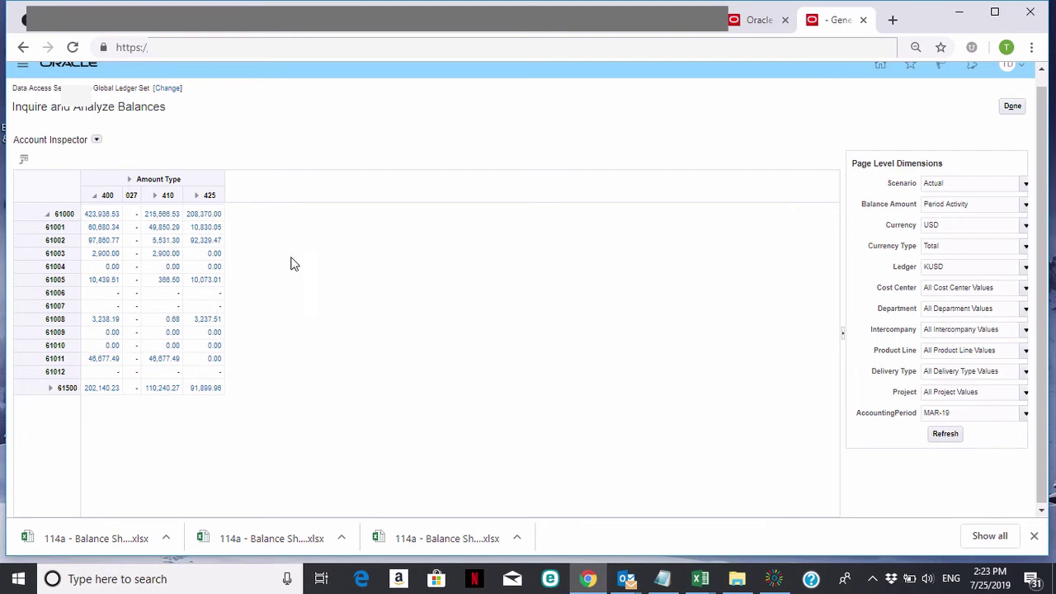
click(128, 194)
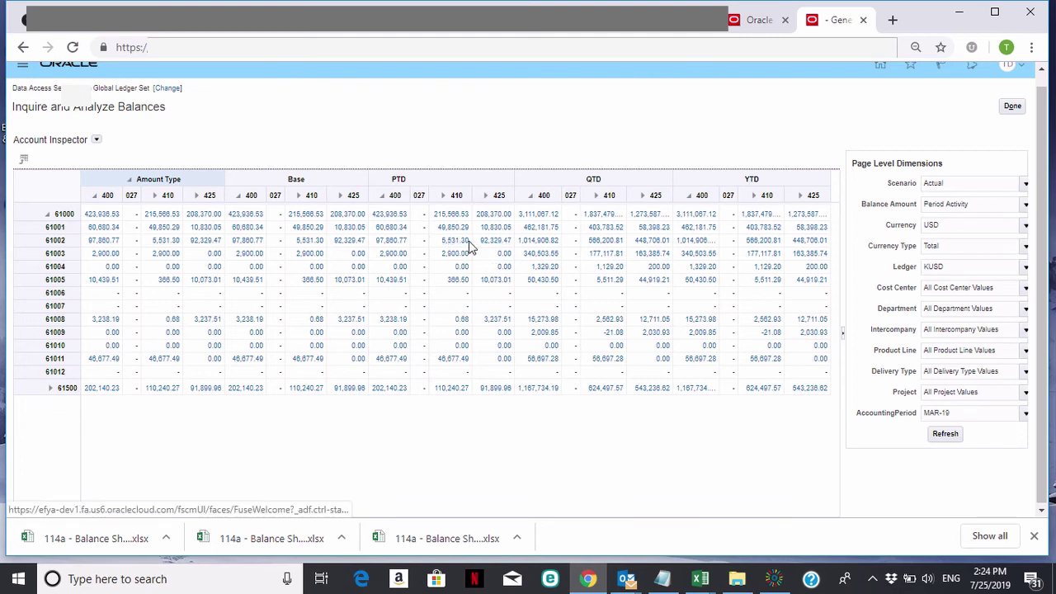
Drill from the PTD balance of account 61002 in company 410 to the journal lines of company 420, cost center 400251, project 00000000
click(454, 244)
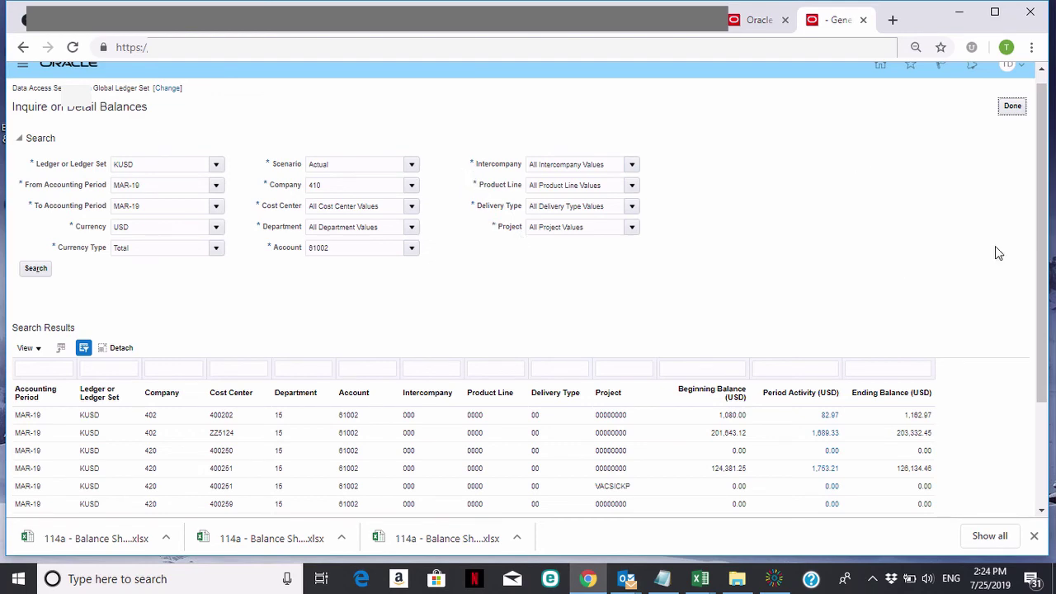
drag(1041, 191, 1051, 315)
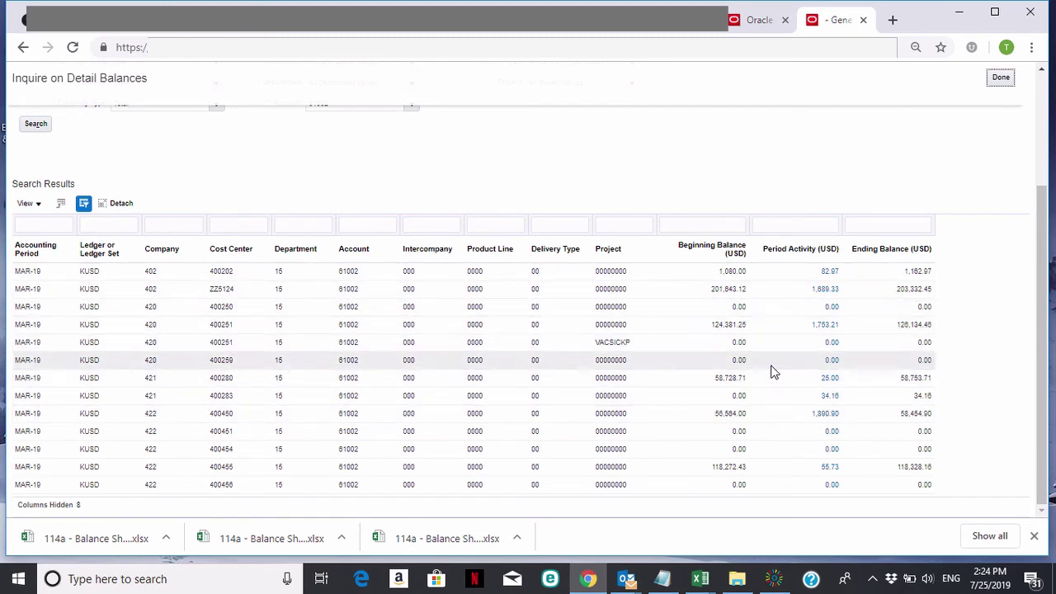
click(824, 325)
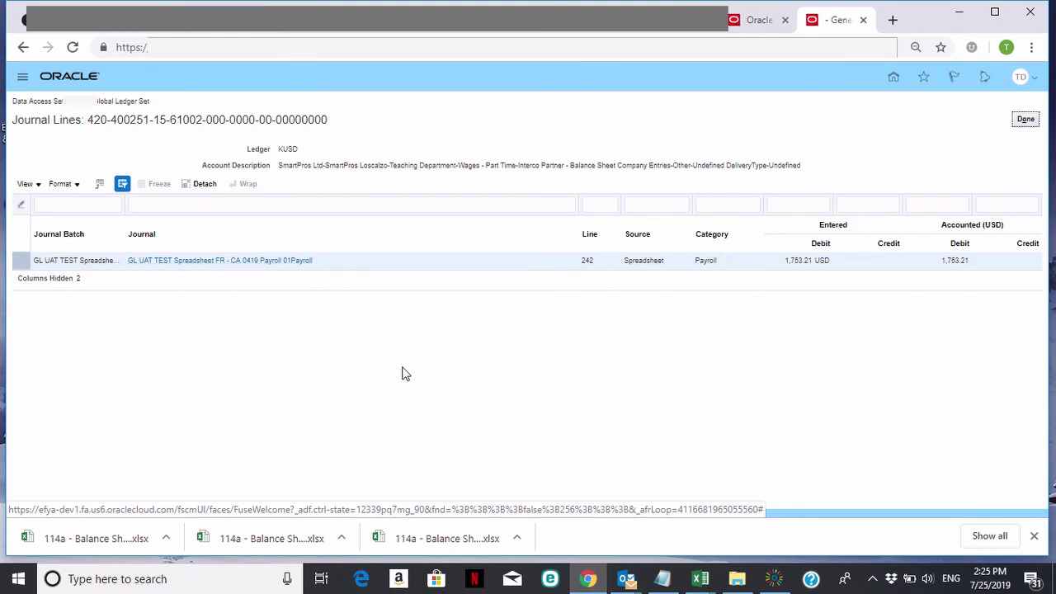
Open the GL UAT TEST Spreadsheet payroll journal, look through its details, and return to the General Accounting Dashboard
click(219, 261)
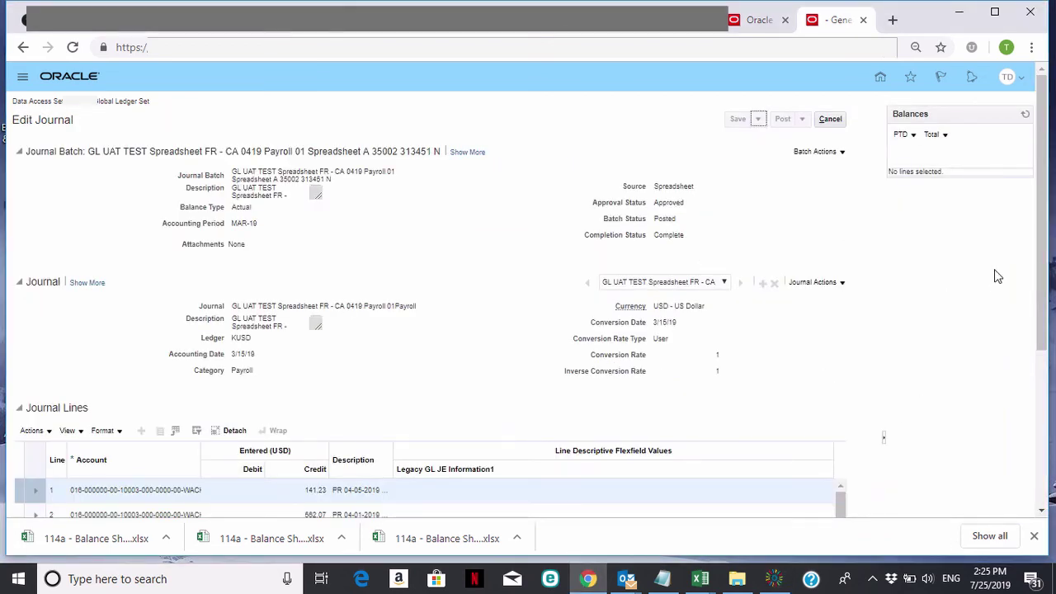
drag(1044, 213, 1042, 396)
scroll(776, 165, up, 5)
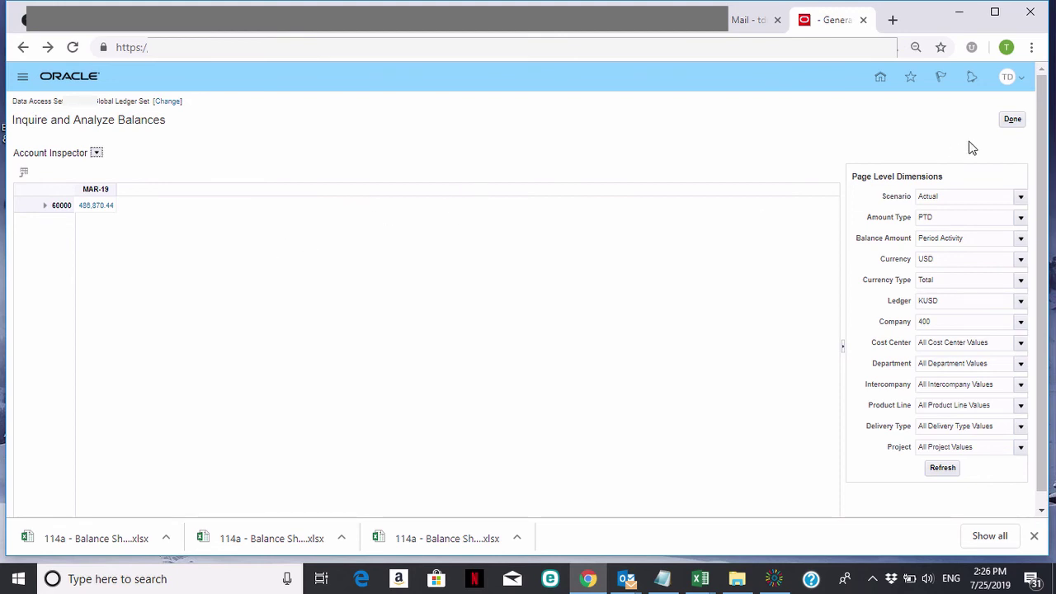
click(1014, 121)
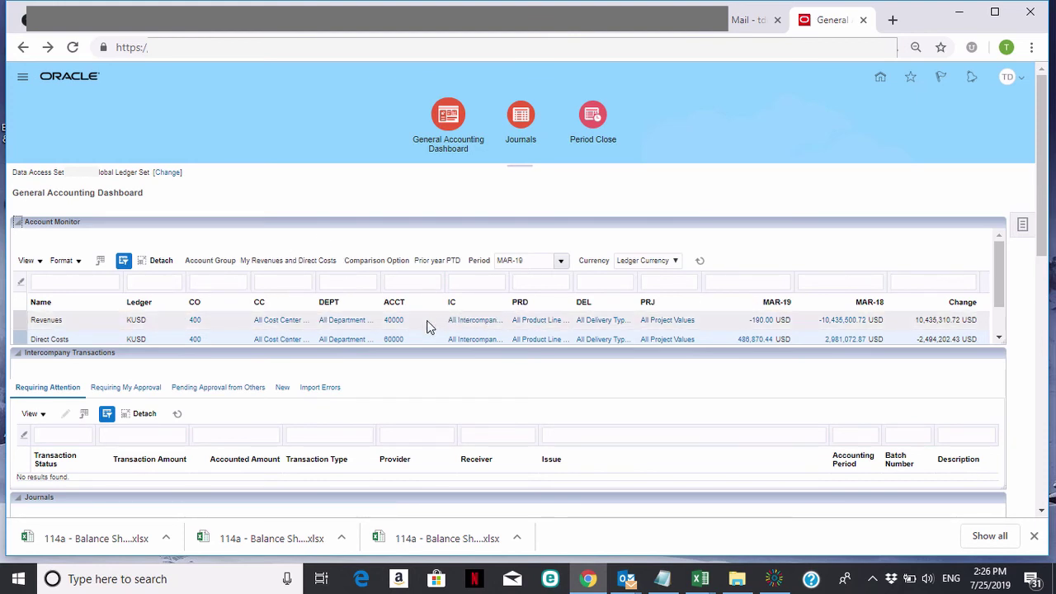
Drill down into the Direct Costs balances of company 400 and its child company 410
click(195, 338)
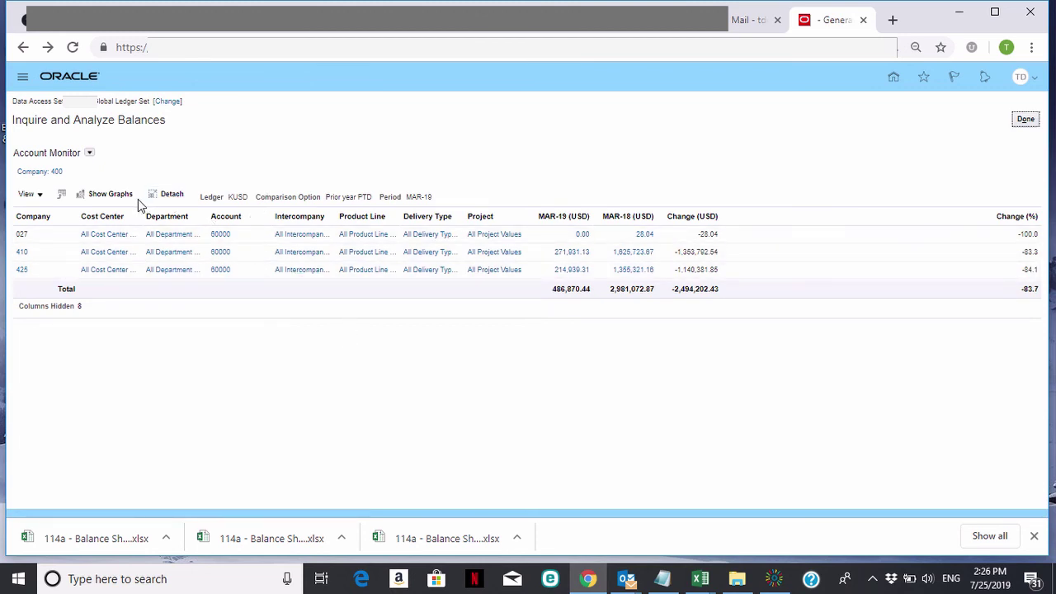
click(90, 155)
click(216, 159)
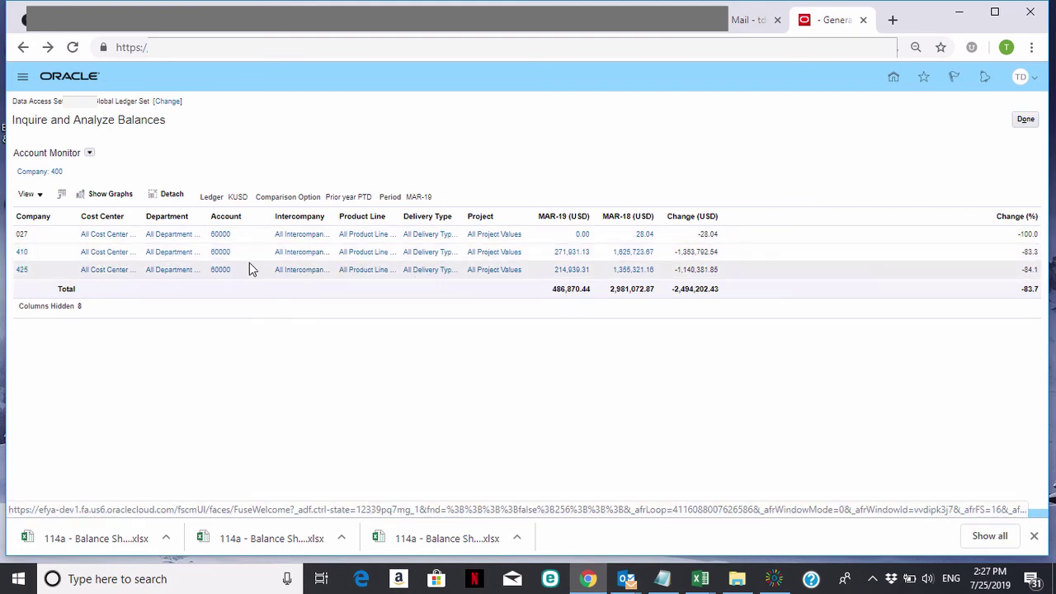
click(22, 256)
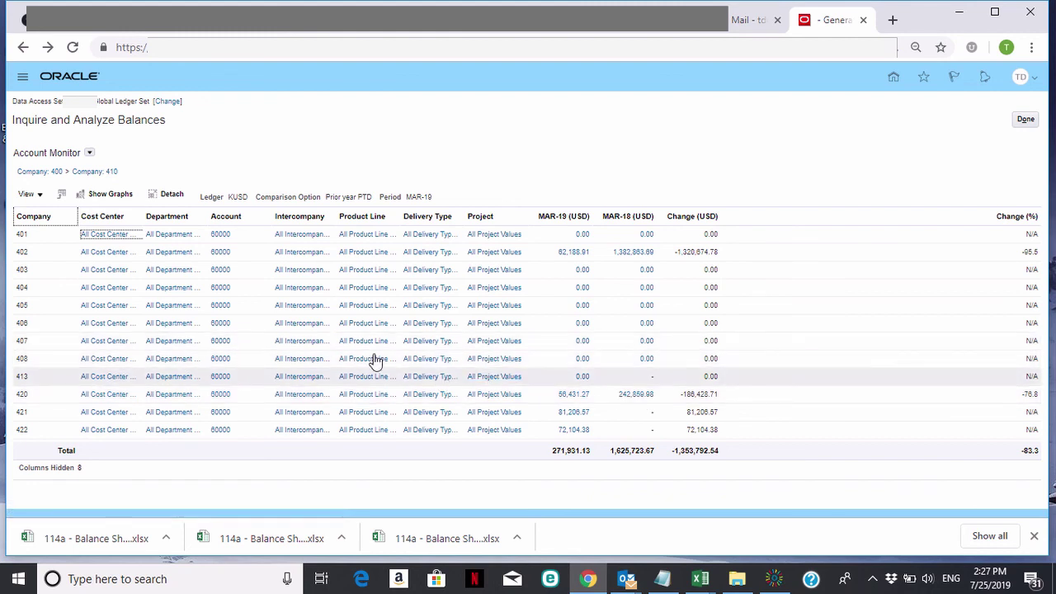
Drill from company 420's MAR-18 balance to the journal lines of account 61011, cost center 400250, department 15, project 00000000
click(634, 396)
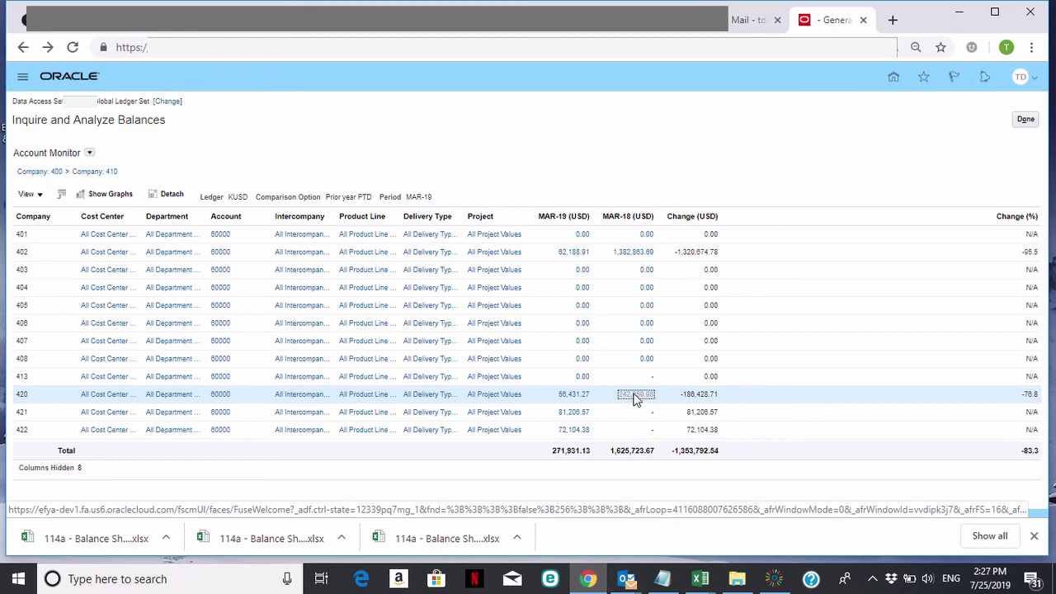
drag(1045, 234, 1040, 376)
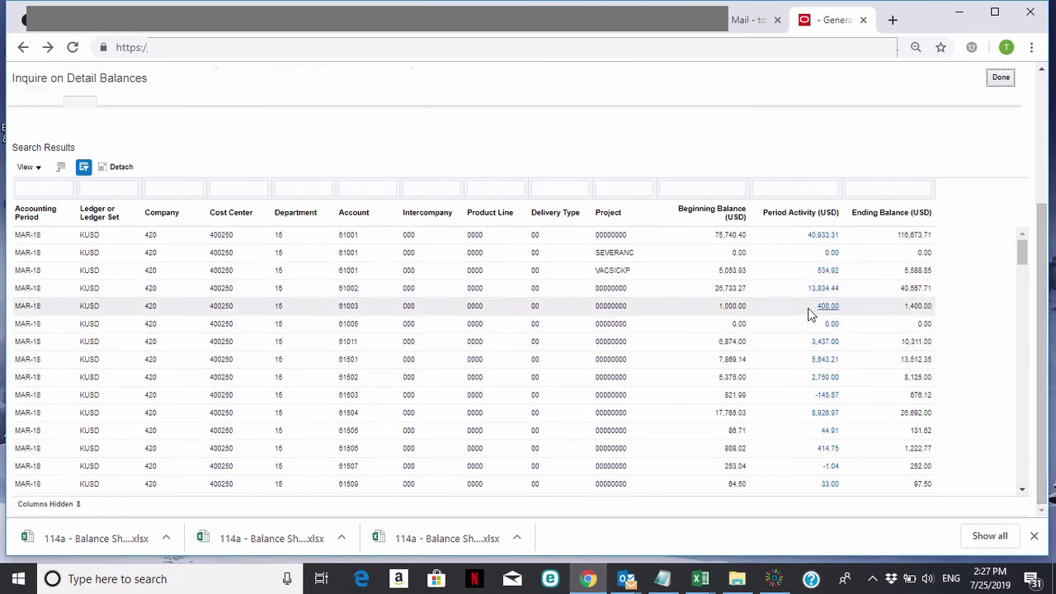
click(822, 346)
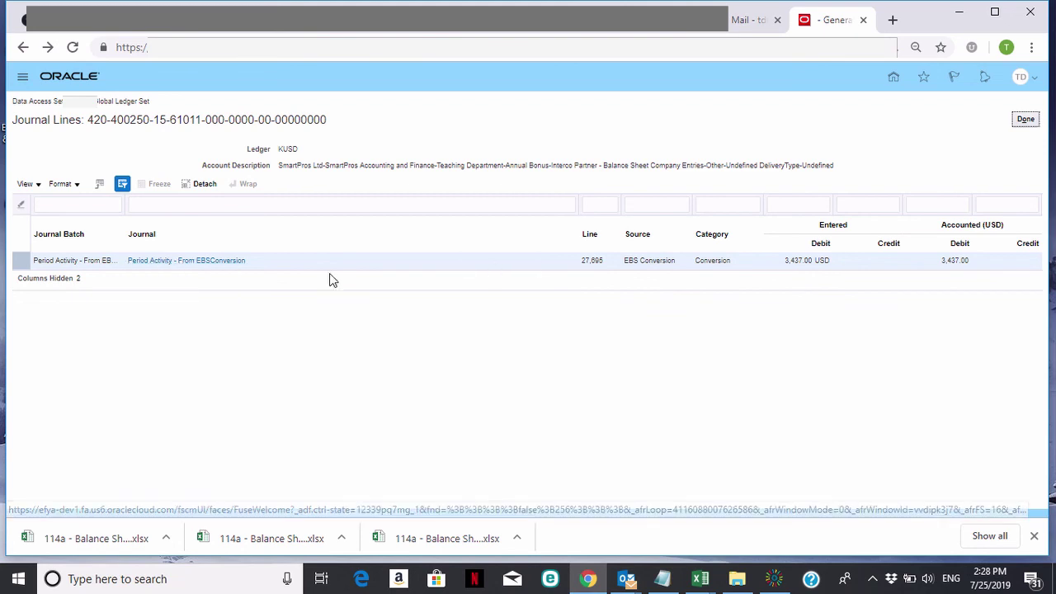
Leave the journal lines, the detail balances and the balance analysis to return to the General Accounting Dashboard
click(1025, 119)
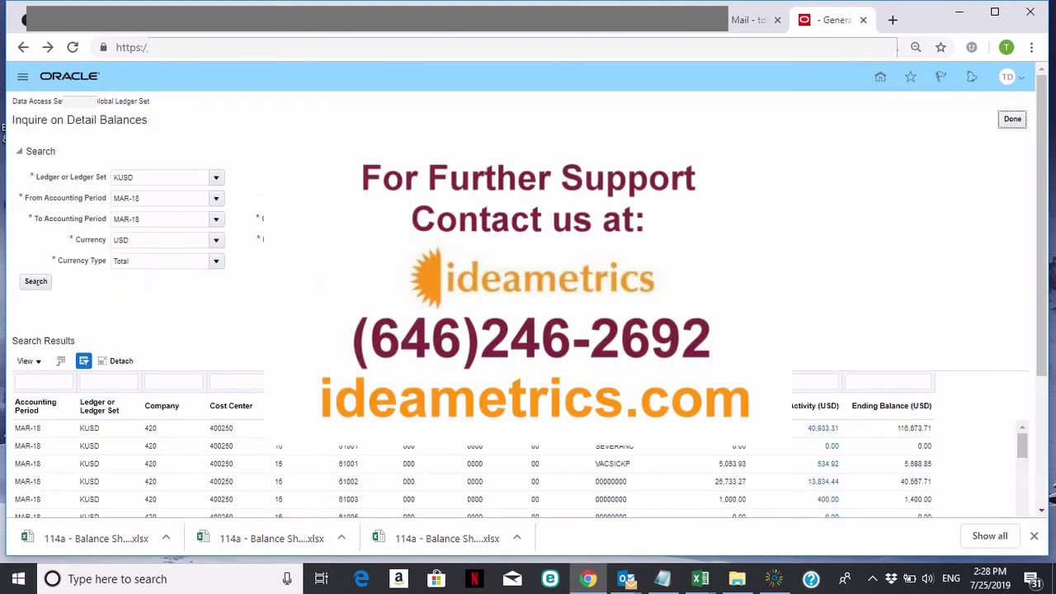
click(1014, 120)
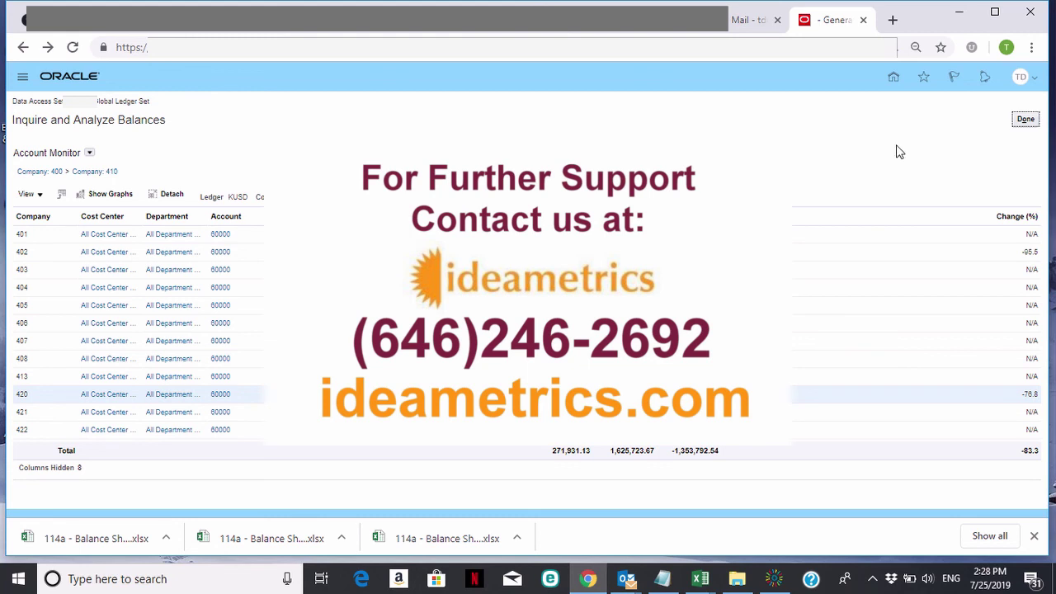
click(1025, 120)
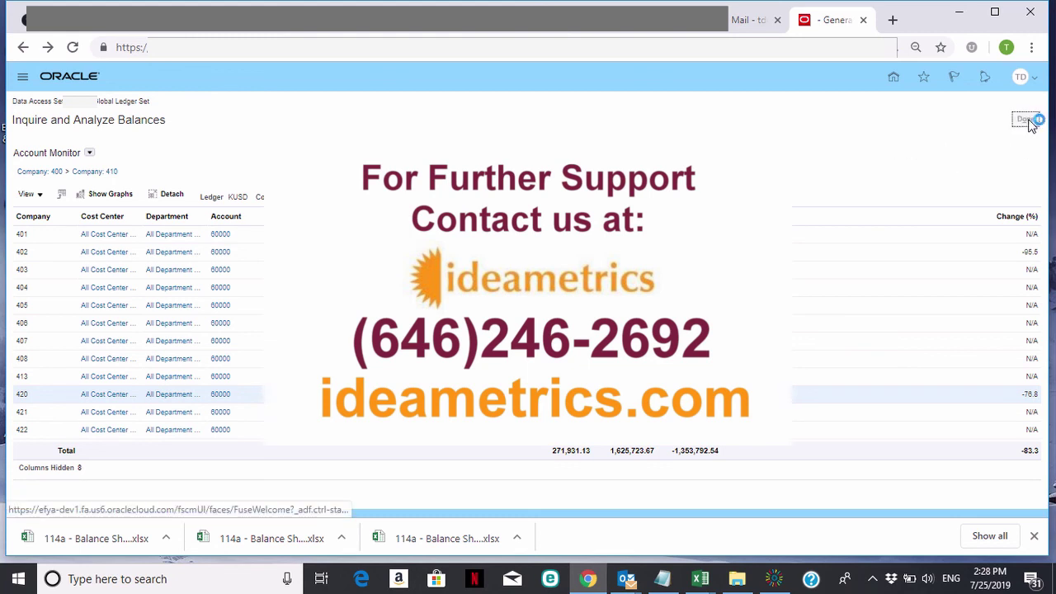